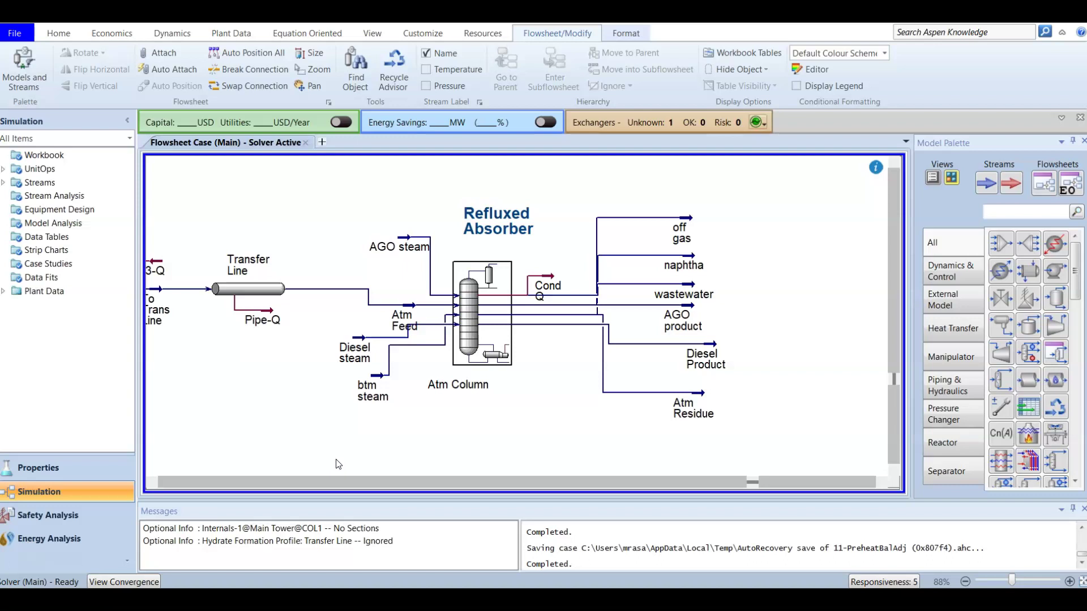
Open the Atm Column's side stripper summary and start the Side Ops Input Expert at the reboiled side strippers
double_click(482, 318)
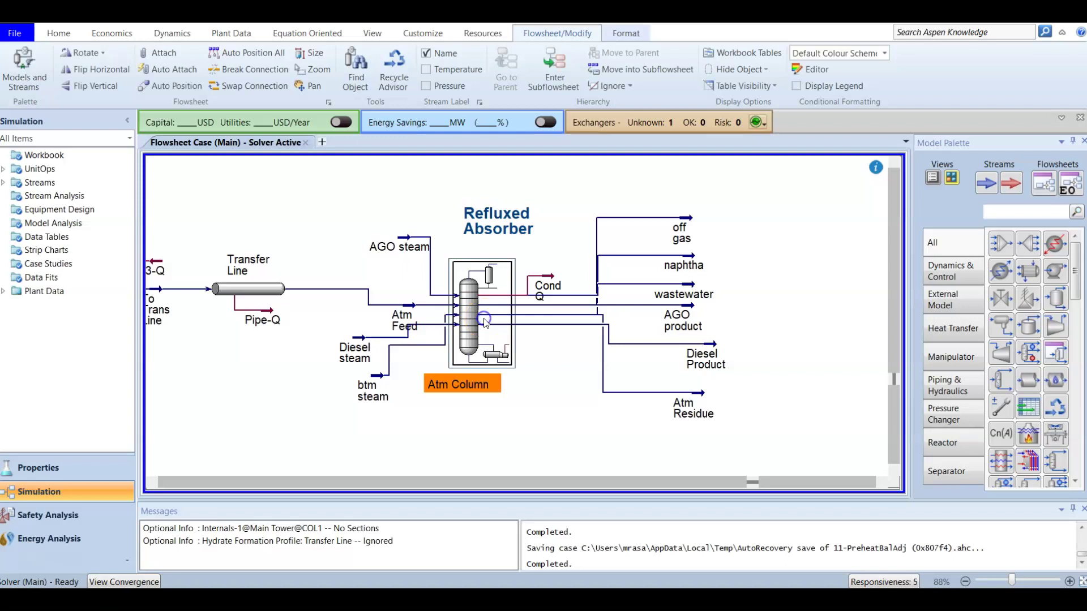
drag(275, 158, 781, 94)
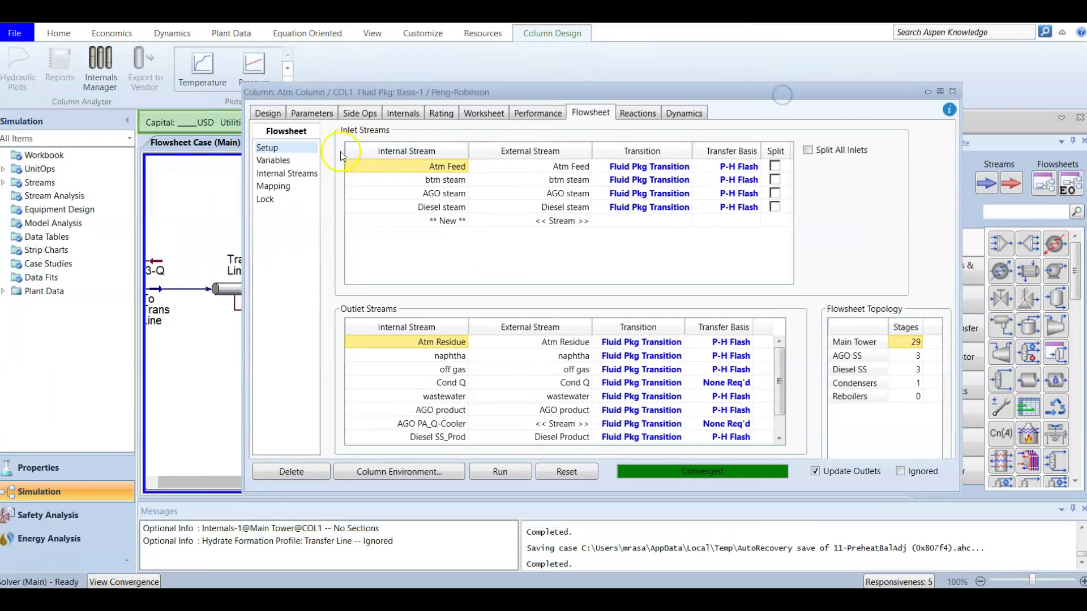
click(357, 113)
click(300, 148)
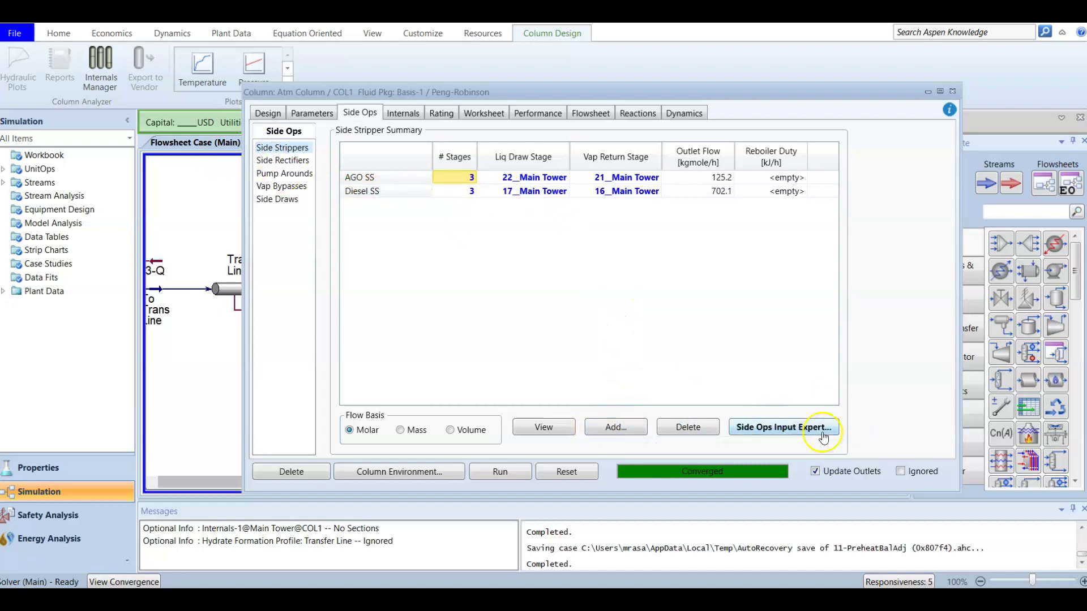
click(773, 436)
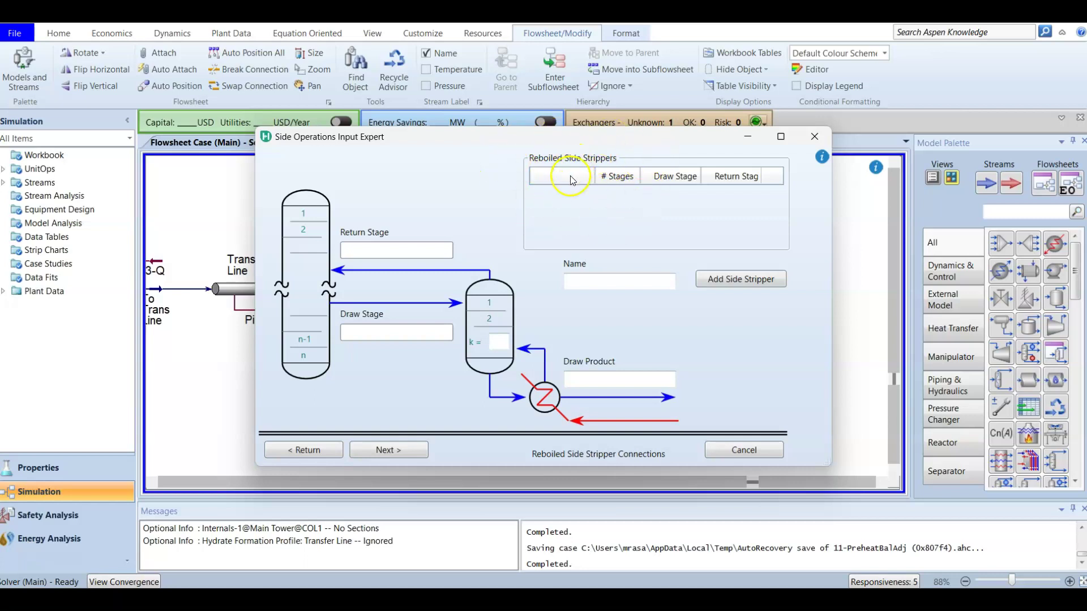
Add a new reboiled side stripper and name it Kerosene SS
click(419, 251)
click(417, 335)
click(432, 253)
click(593, 287)
click(714, 279)
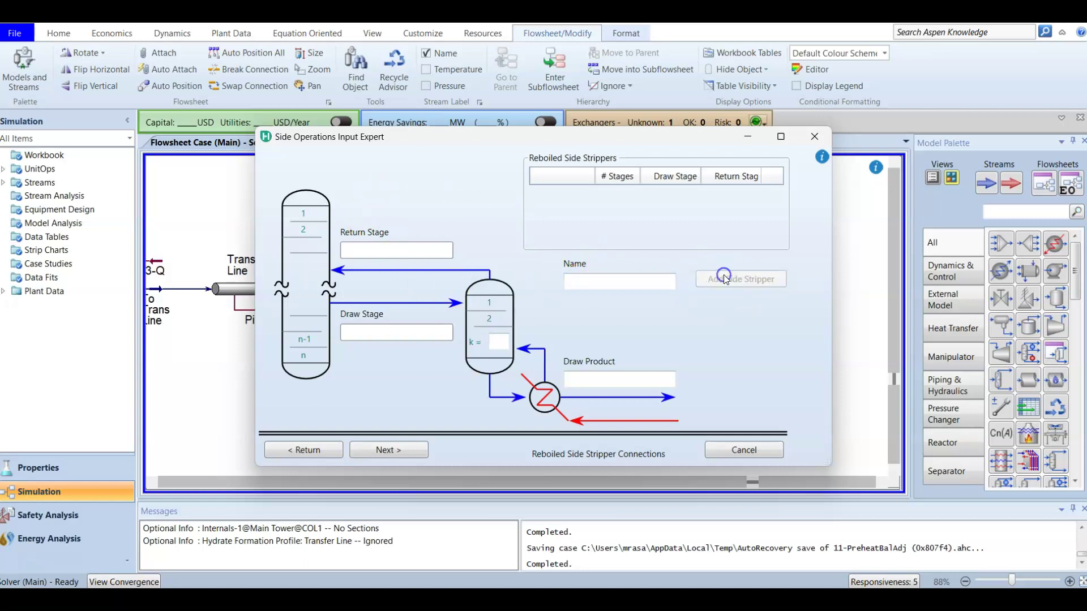
click(594, 281)
click(594, 282)
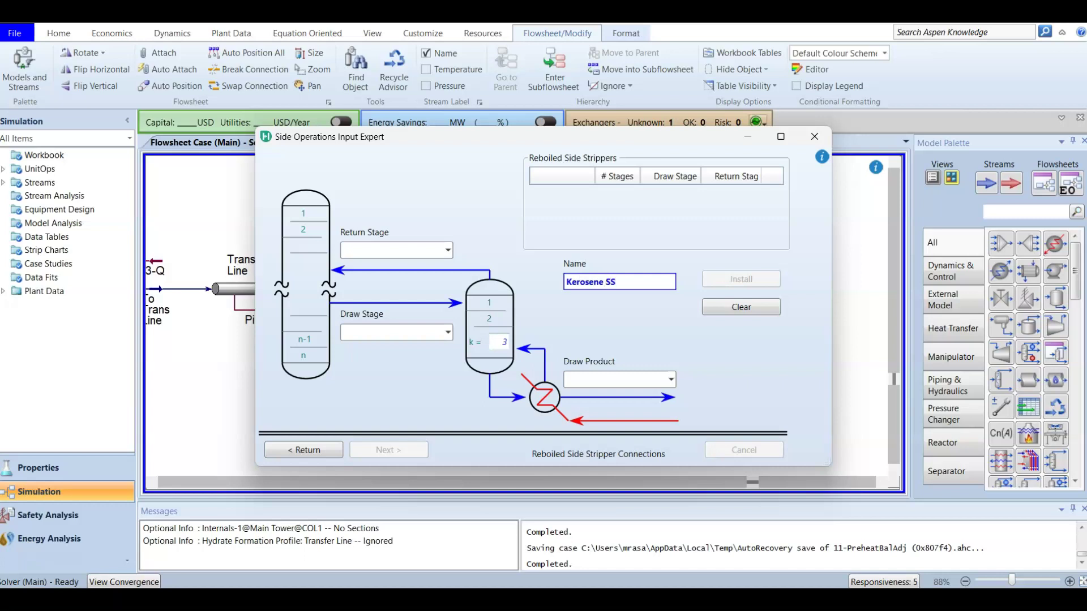
Set the Kerosene SS draw stage to 9__Main Tower and its return stage to 8__Main Tower
click(447, 332)
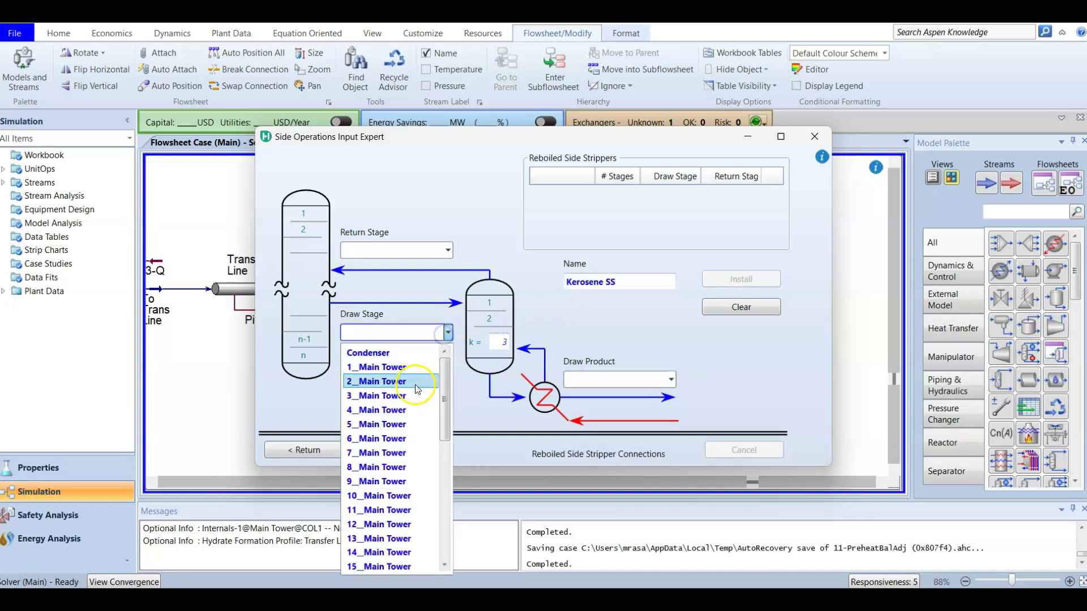
click(394, 481)
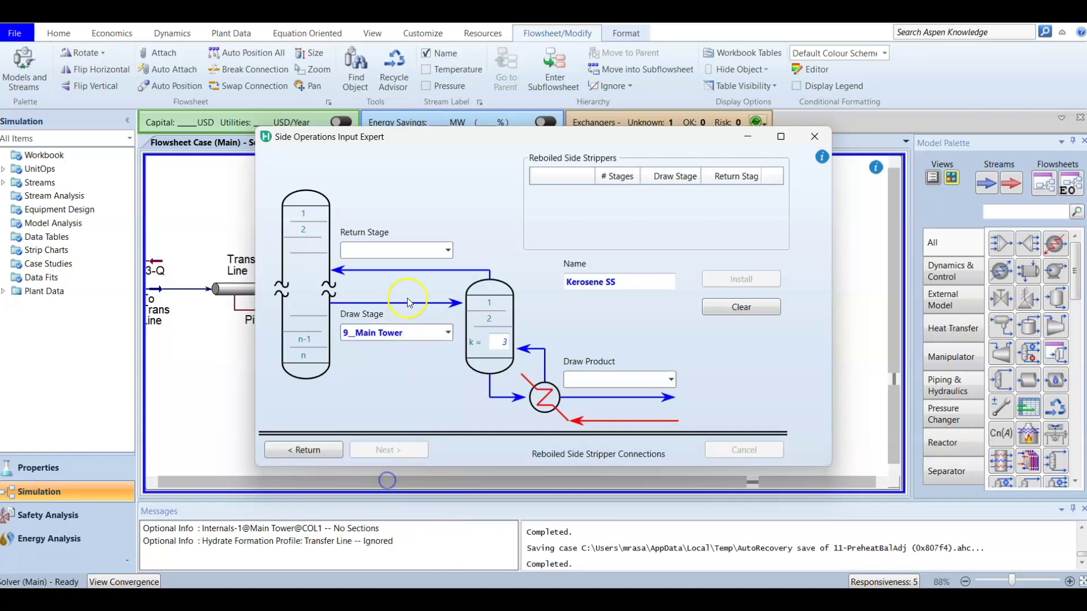
click(447, 252)
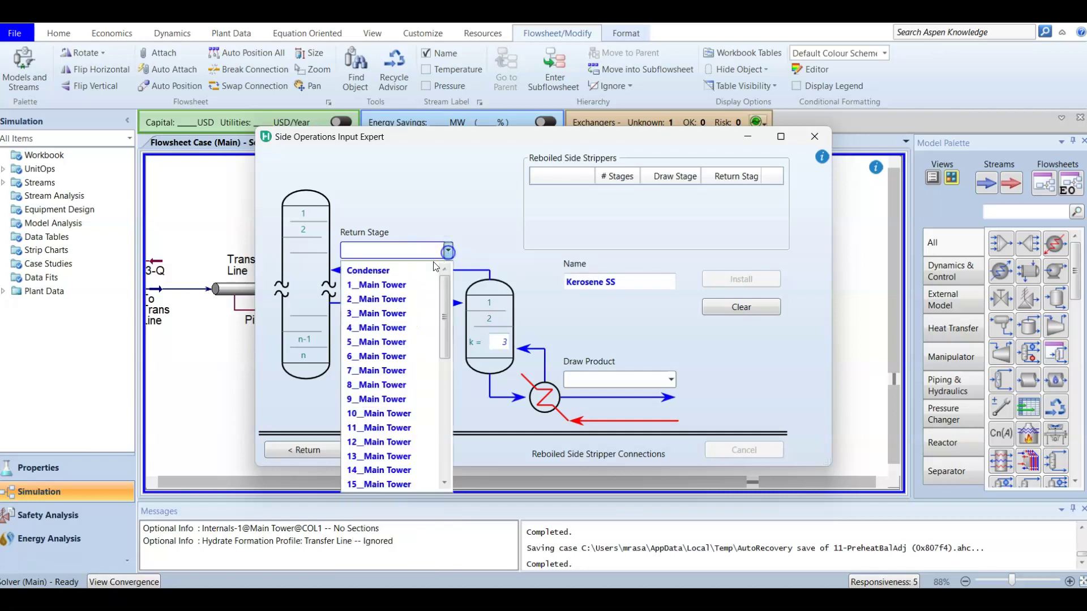
click(389, 386)
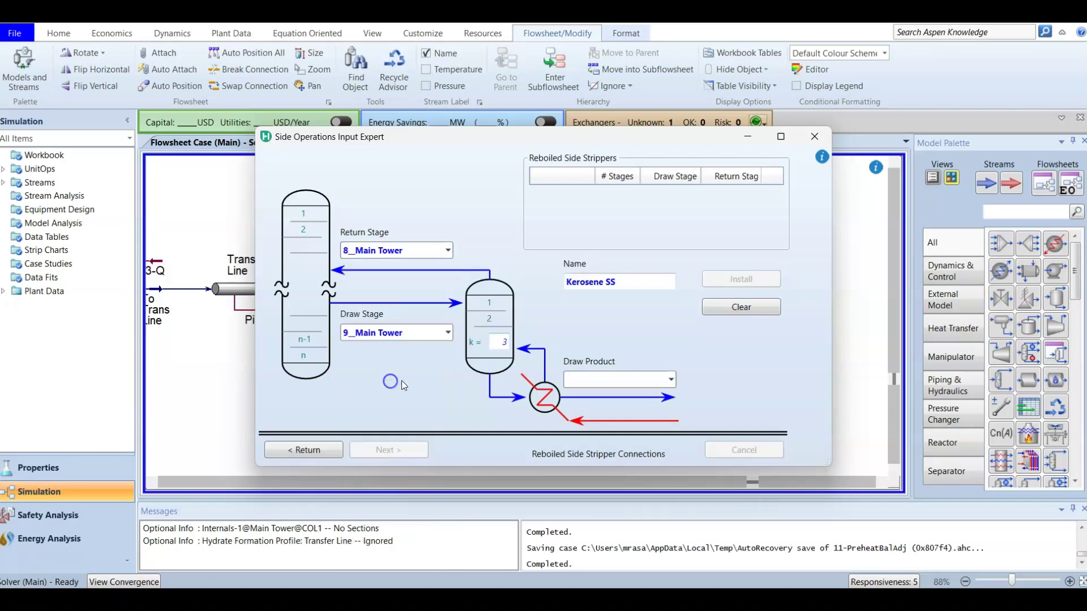
Name the draw product Kerosene Product, install the Kerosene SS side stripper and close the input expert
click(597, 386)
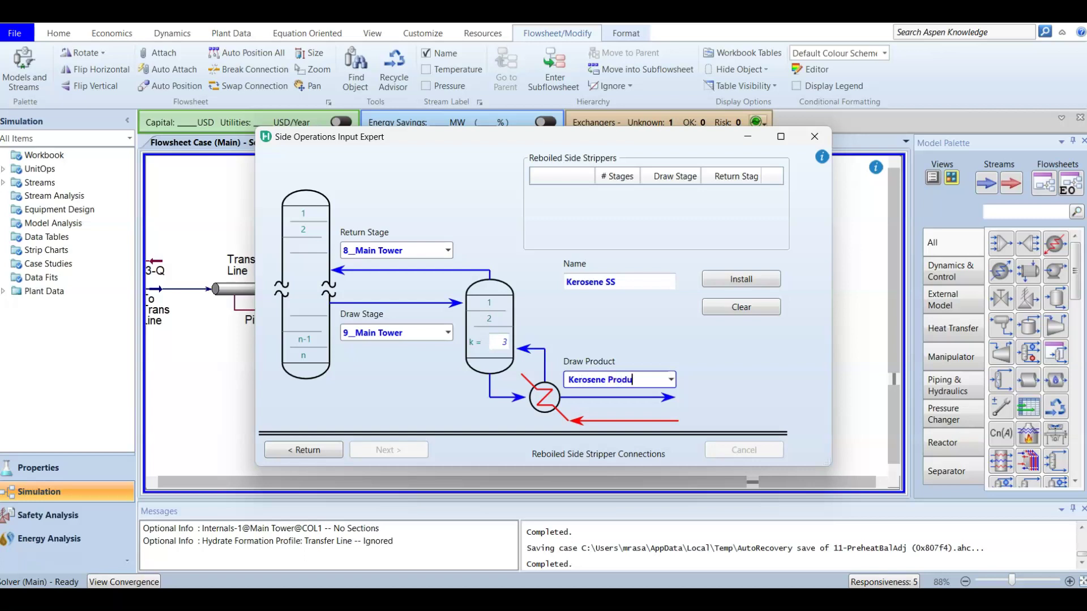
key(Return)
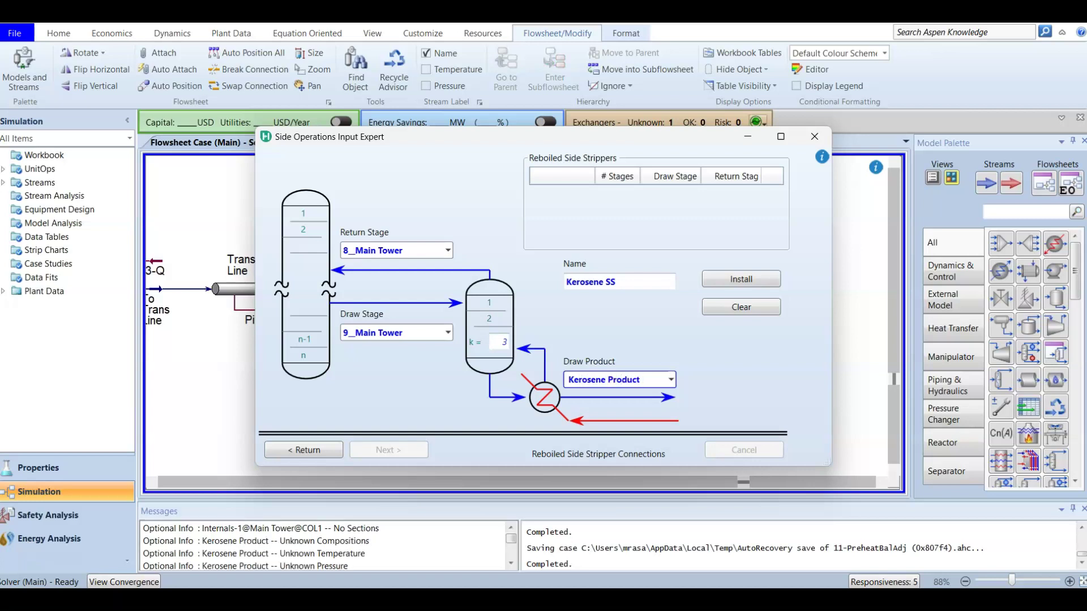
click(467, 367)
click(740, 279)
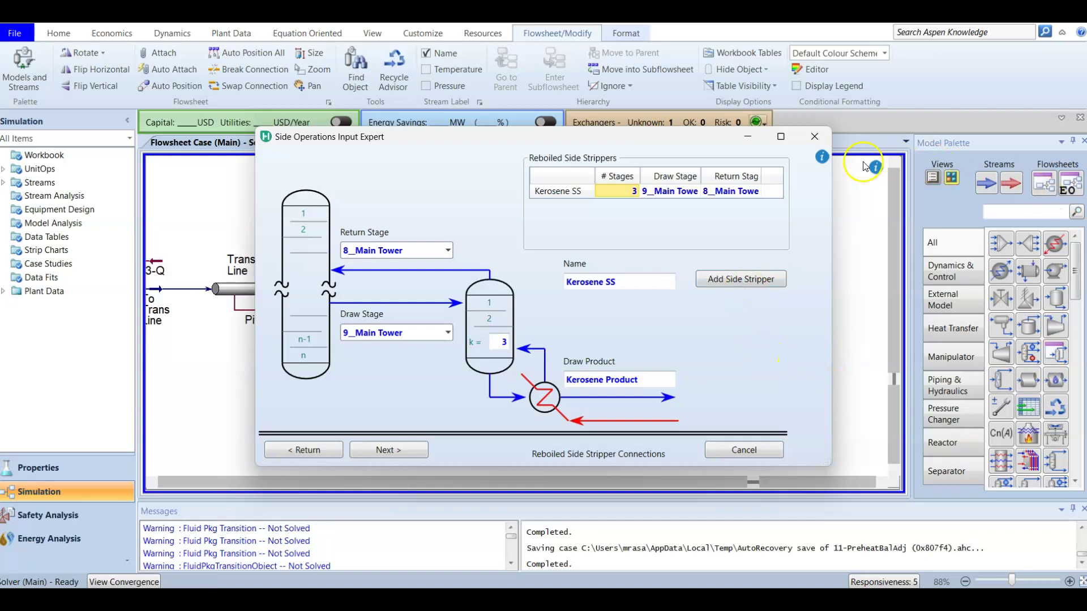
click(815, 137)
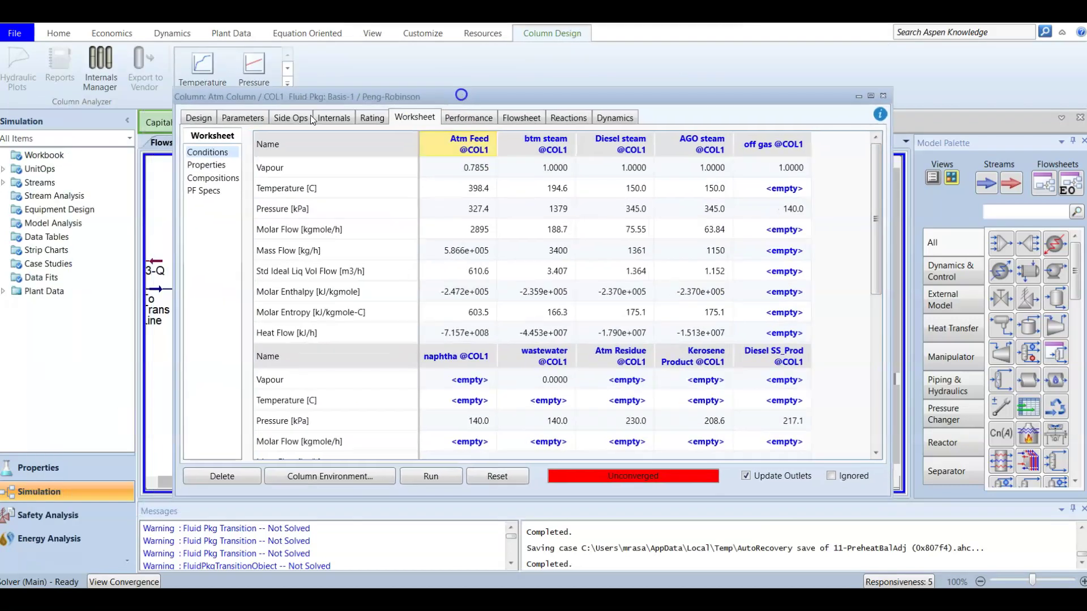
Open the column's design monitor and sort the specifications so the active ones are listed first
click(201, 118)
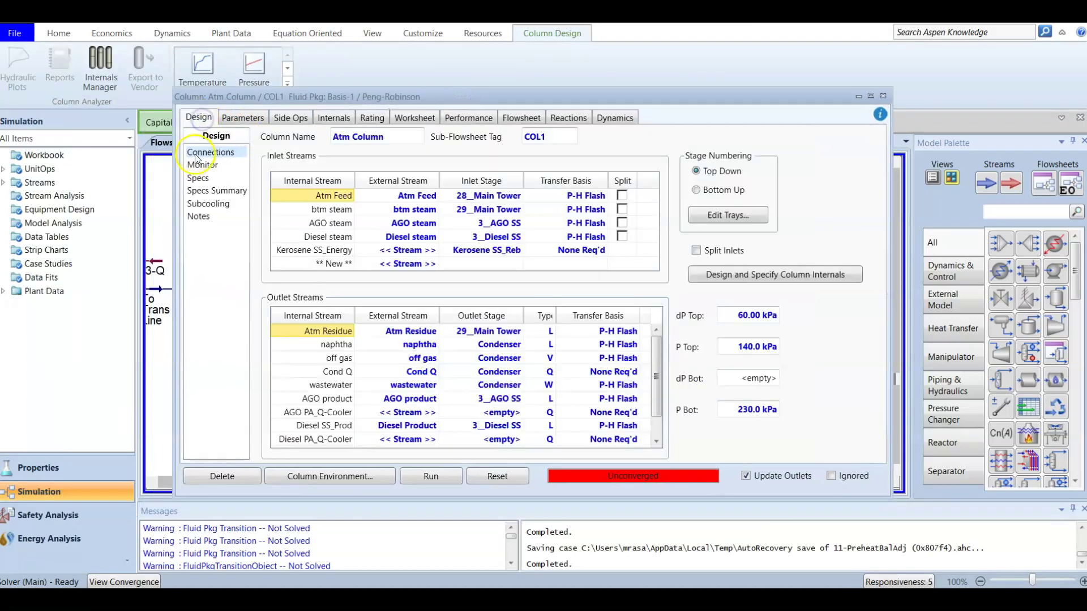
click(199, 165)
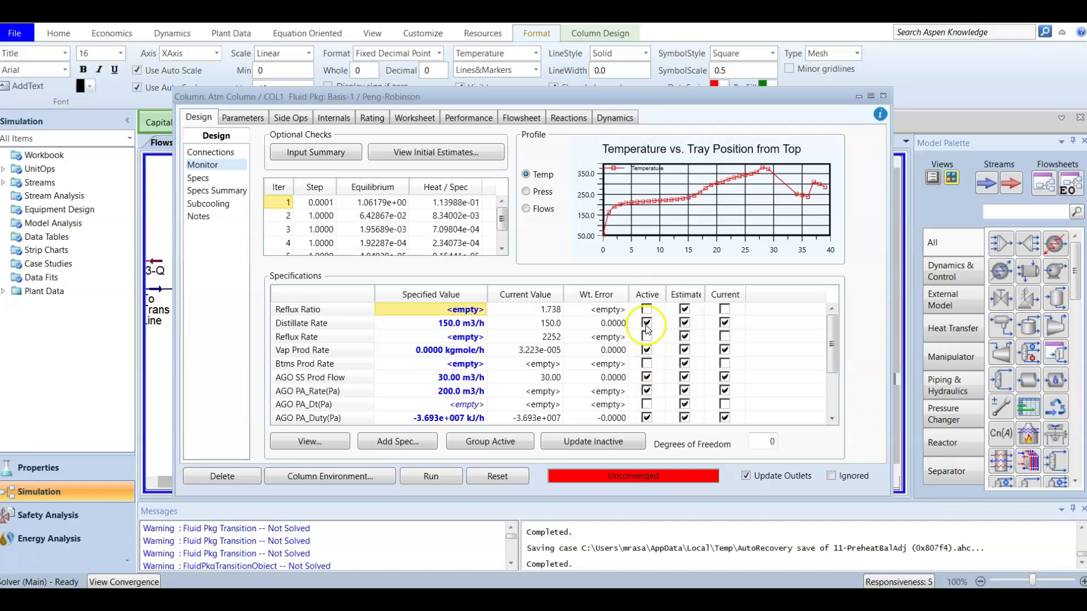
click(647, 295)
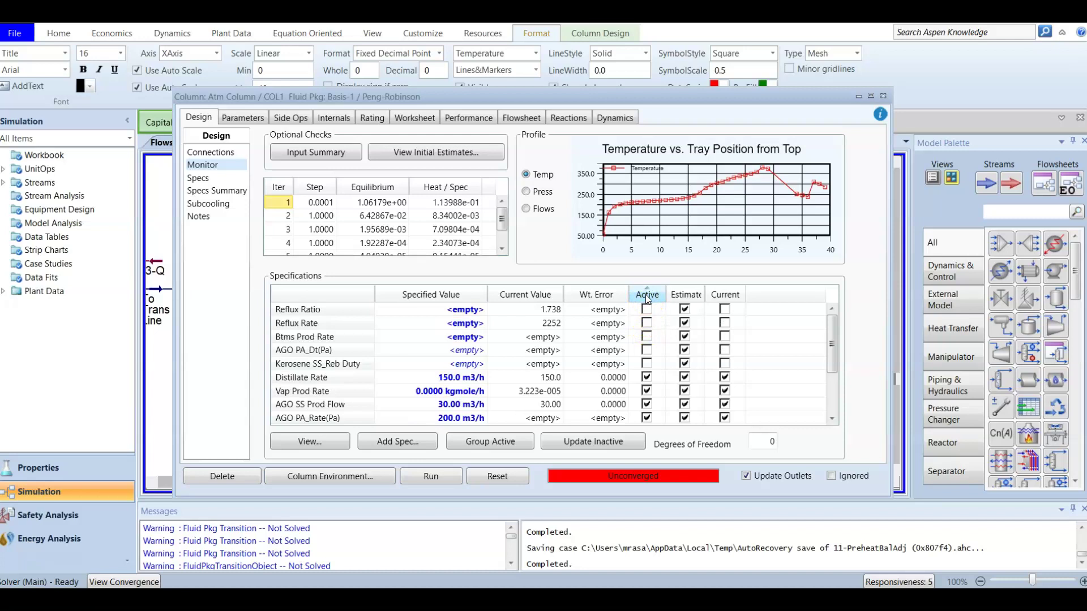
scroll(641, 394, down, 1)
scroll(642, 394, down, 1)
scroll(642, 391, up, 2)
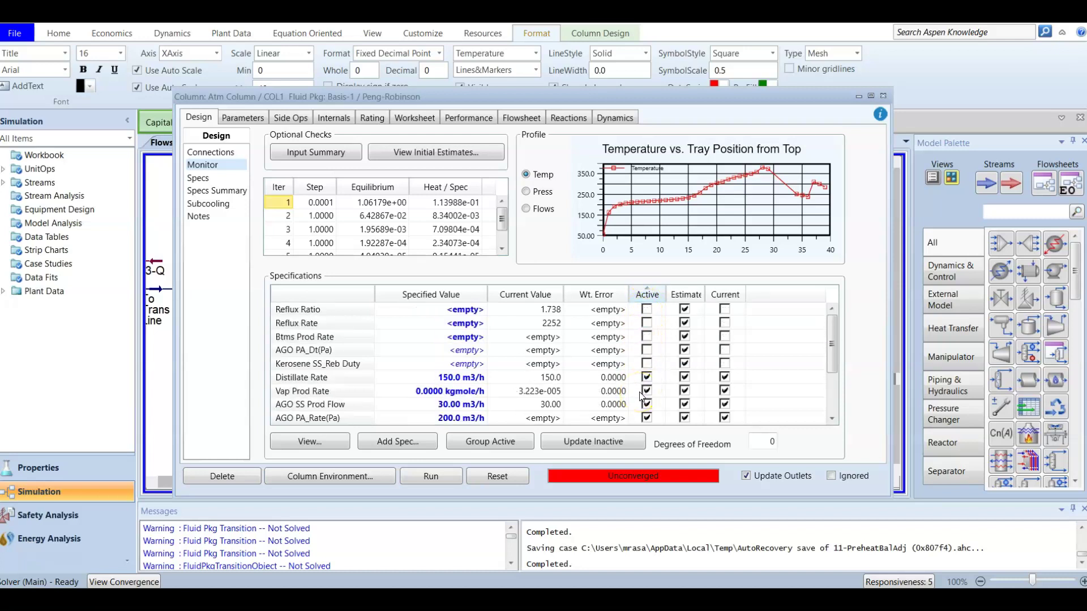
click(648, 295)
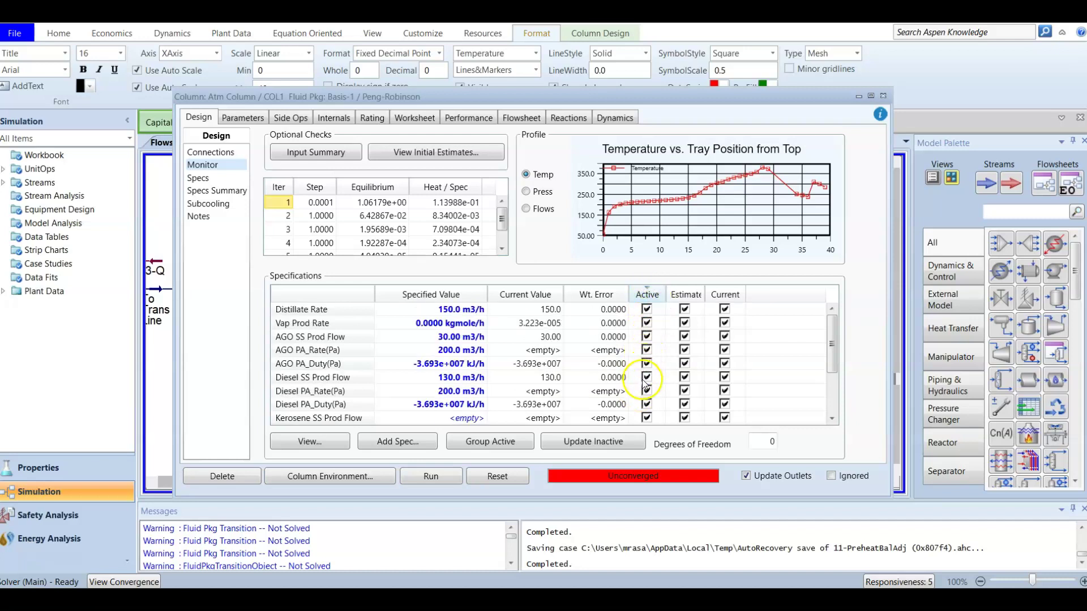
Set the Kerosene SS Prod Flow specification's value to 62 m3/h on a Std Ideal Vol flow basis
scroll(643, 385, down, 3)
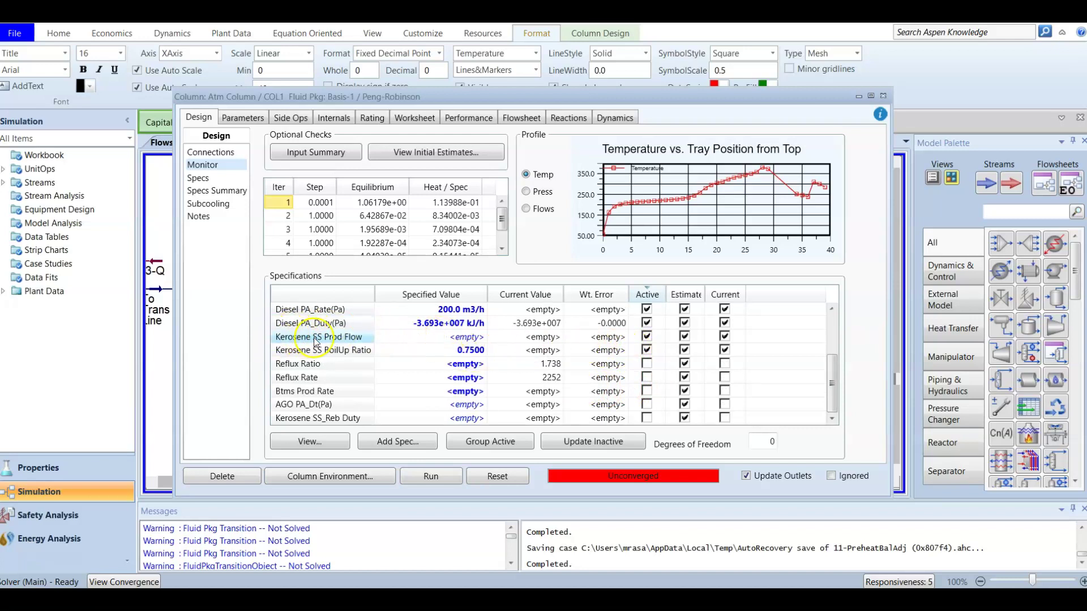
click(451, 341)
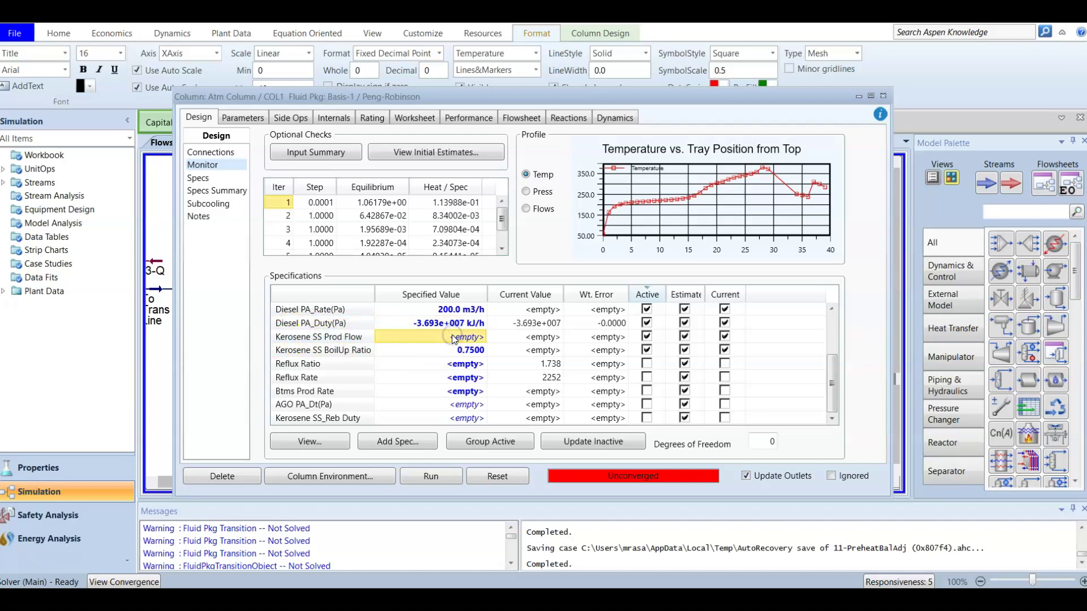
click(426, 345)
click(342, 339)
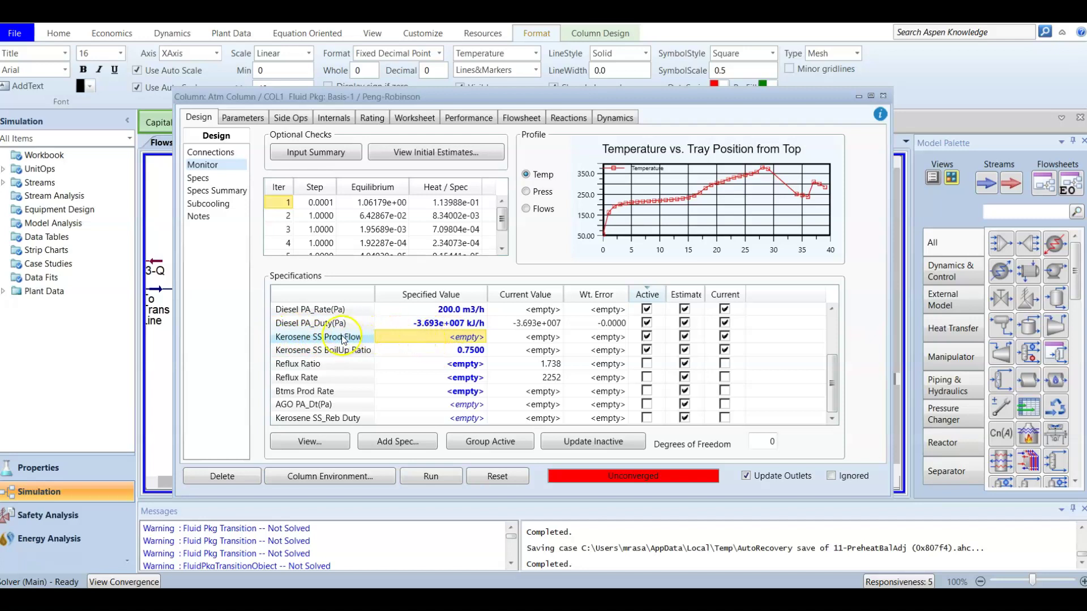
double_click(342, 339)
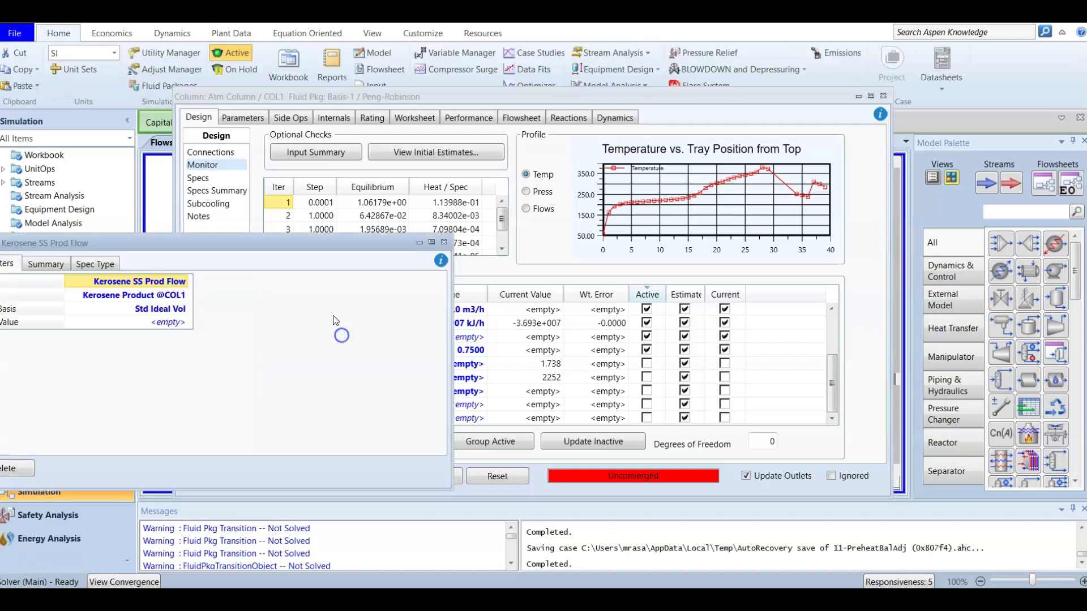
mouse_move(272, 237)
mouse_down()
mouse_move(447, 238)
mouse_move(603, 187)
mouse_up()
click(456, 234)
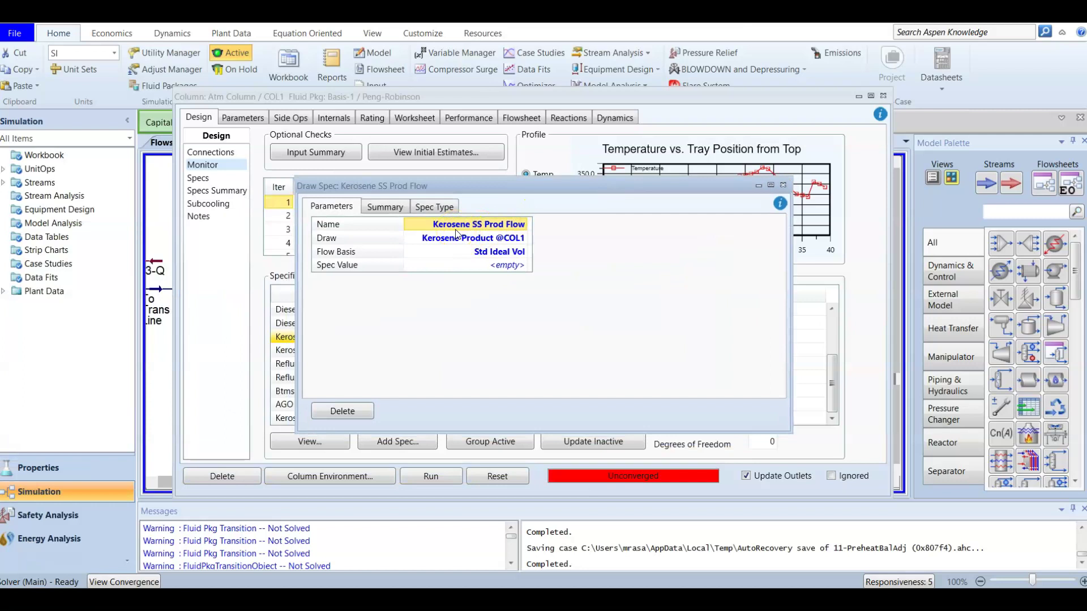
click(516, 234)
click(496, 251)
click(506, 266)
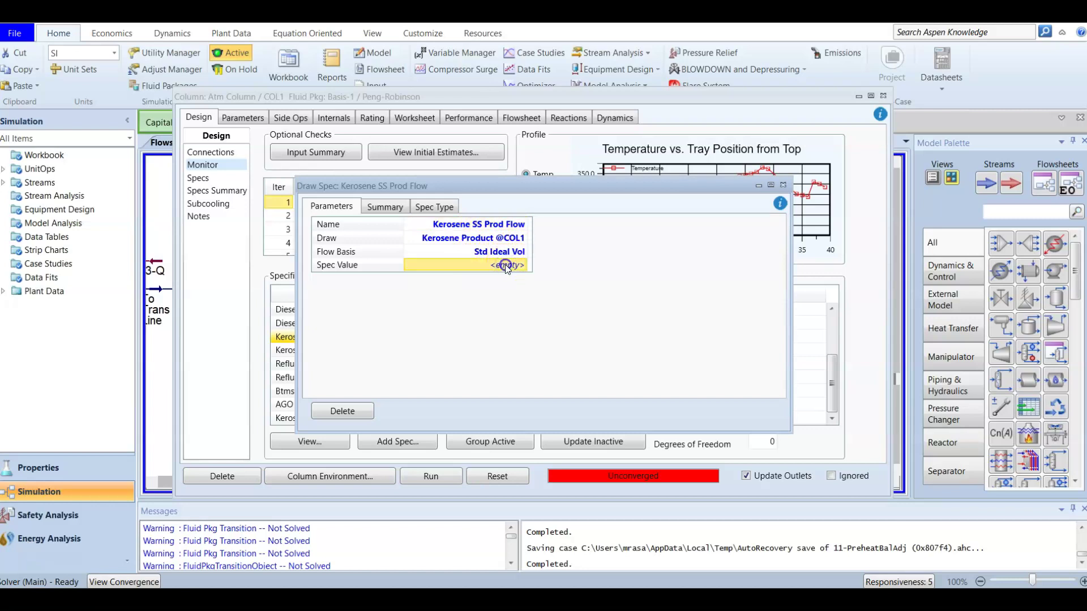
click(506, 266)
text(62)
key(Return)
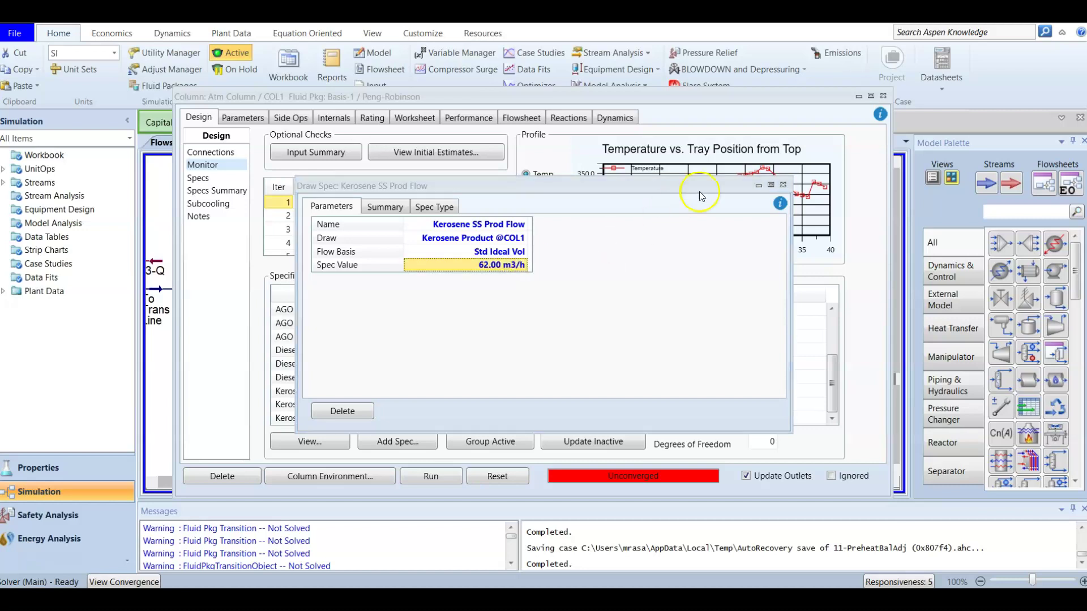
click(783, 186)
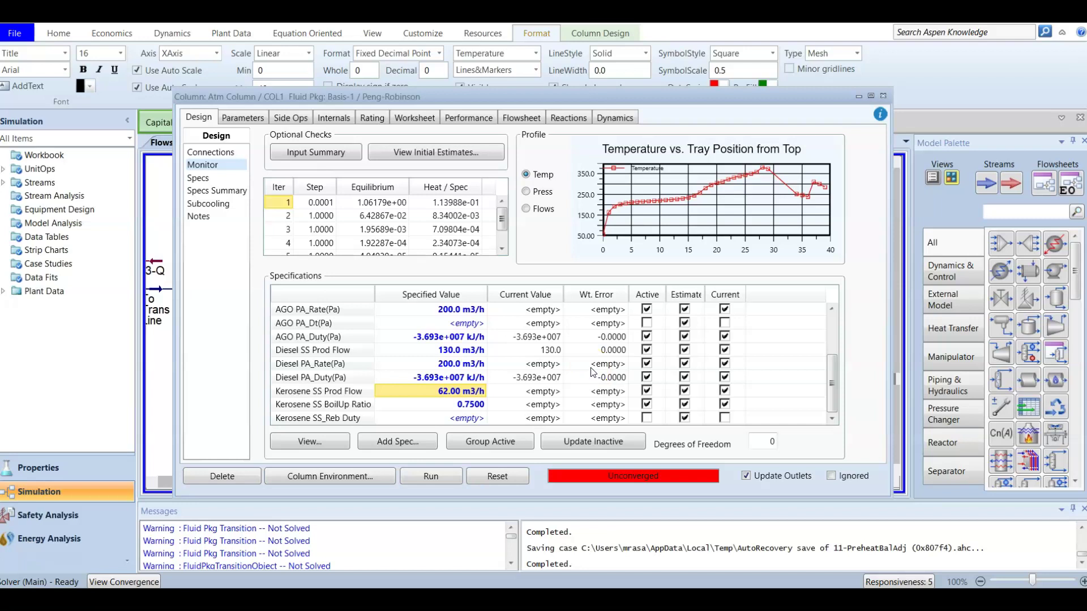
Review the stage, basis and value of the Kerosene SS BoilUp Ratio specification, then close it
click(311, 405)
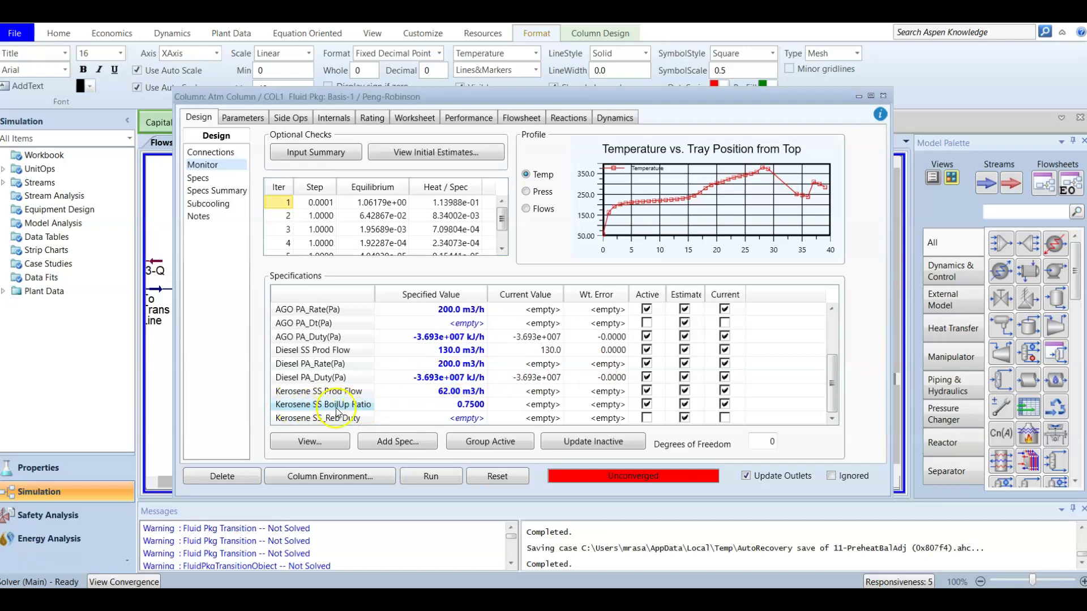
click(464, 407)
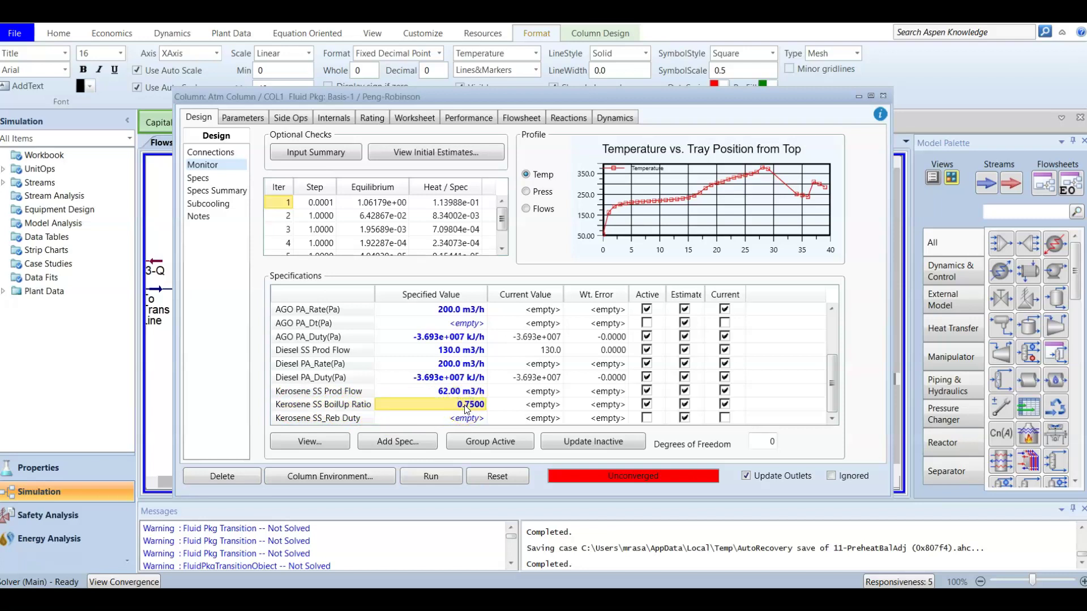
click(357, 405)
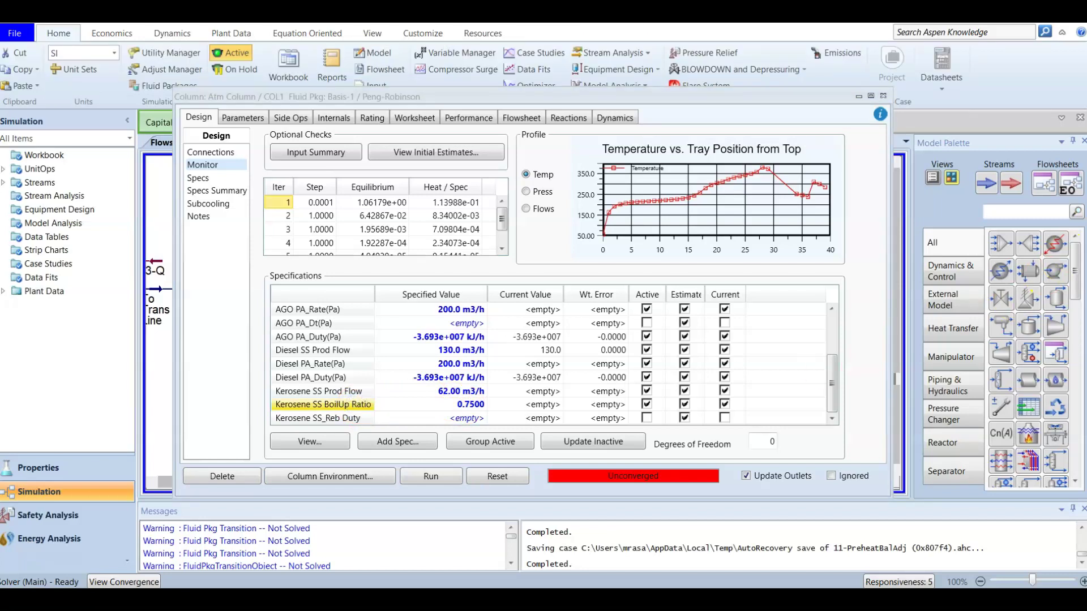
double_click(356, 405)
click(458, 200)
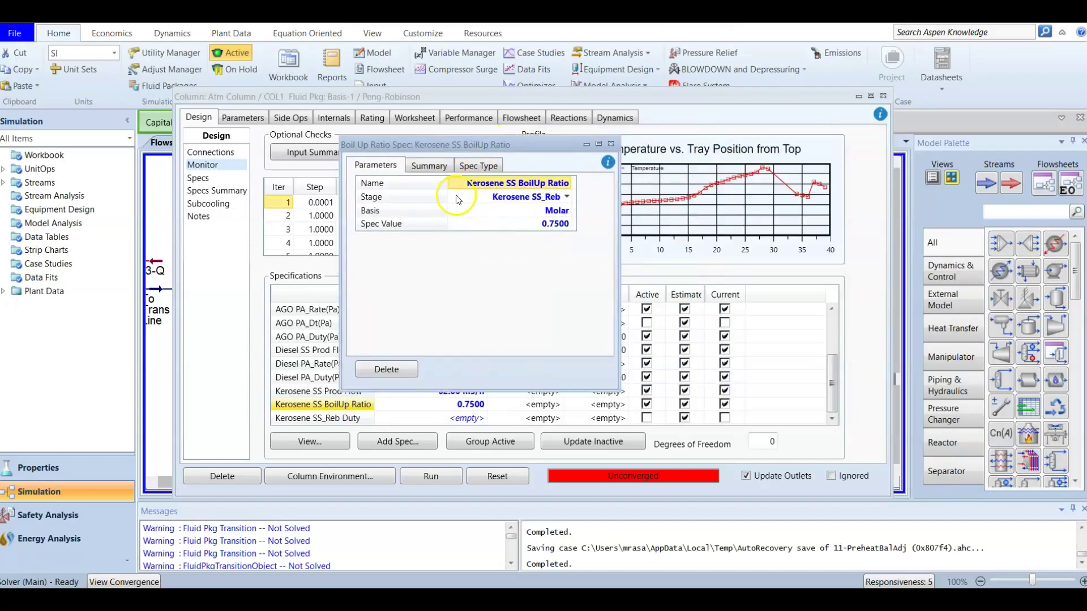
click(481, 216)
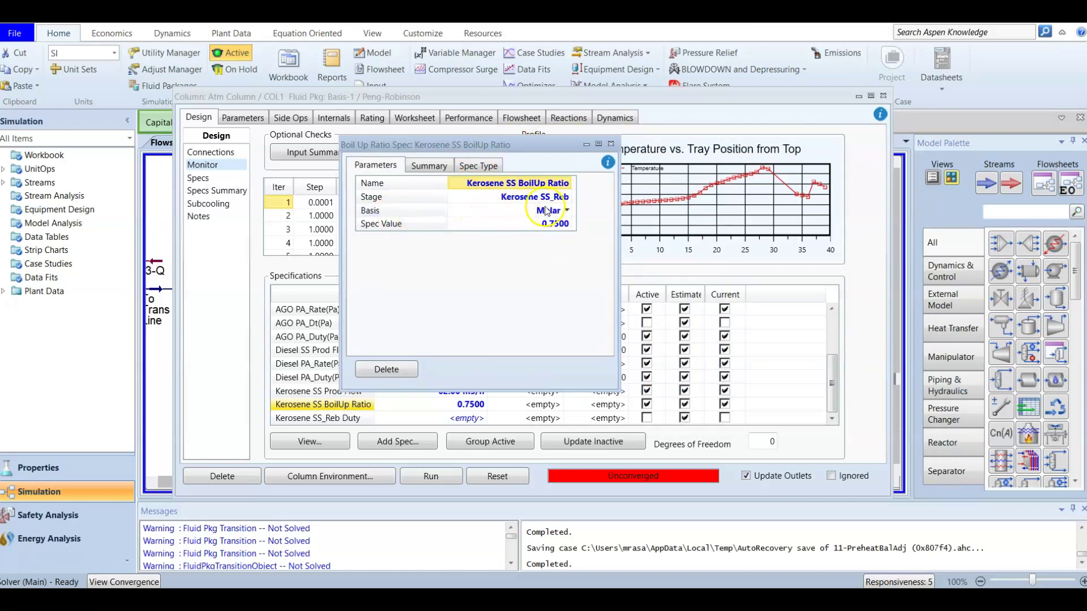
click(612, 144)
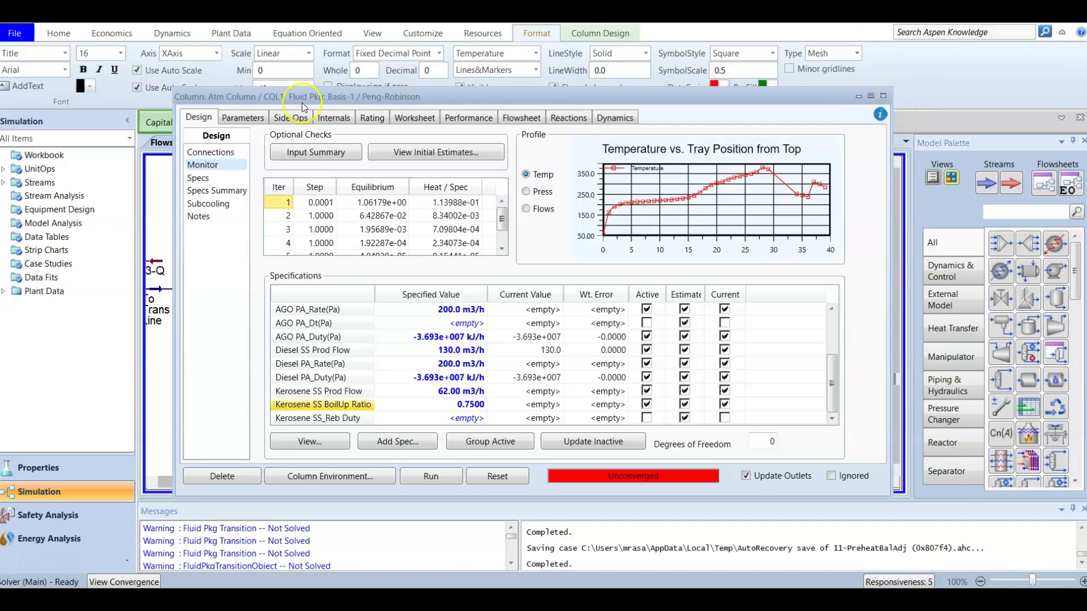
Add a new liquid pump around to the column's side operations and name it Kerosene PA
click(290, 117)
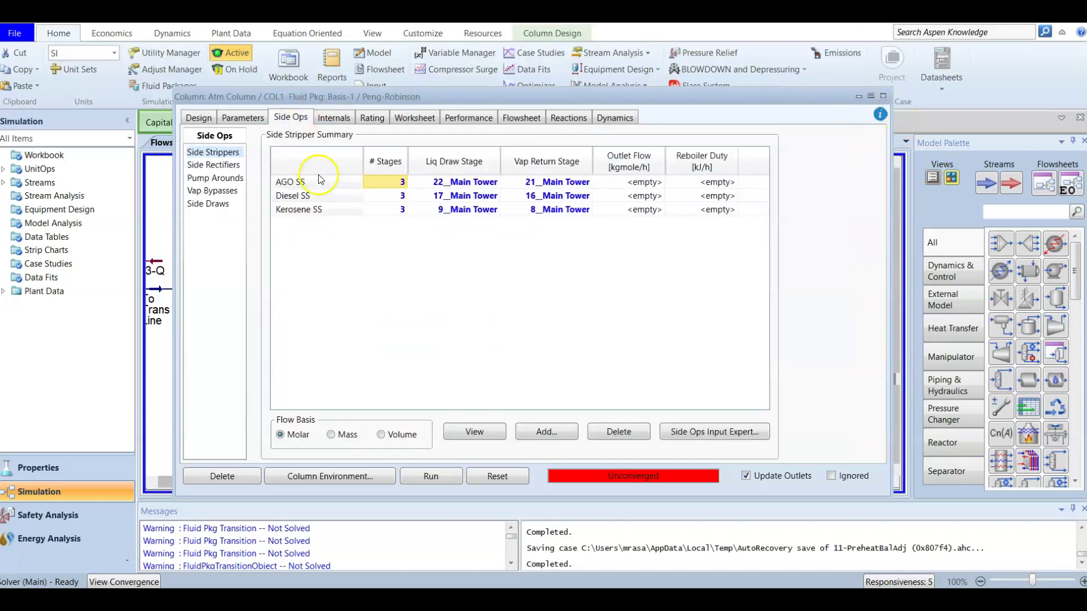
click(213, 178)
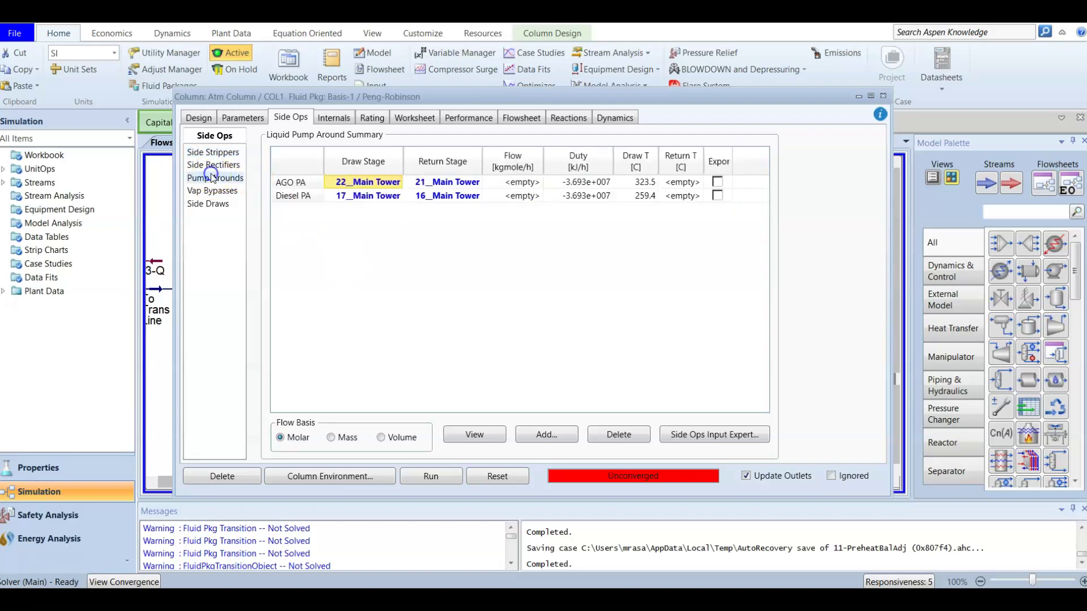
click(700, 437)
click(539, 434)
drag(340, 168, 519, 136)
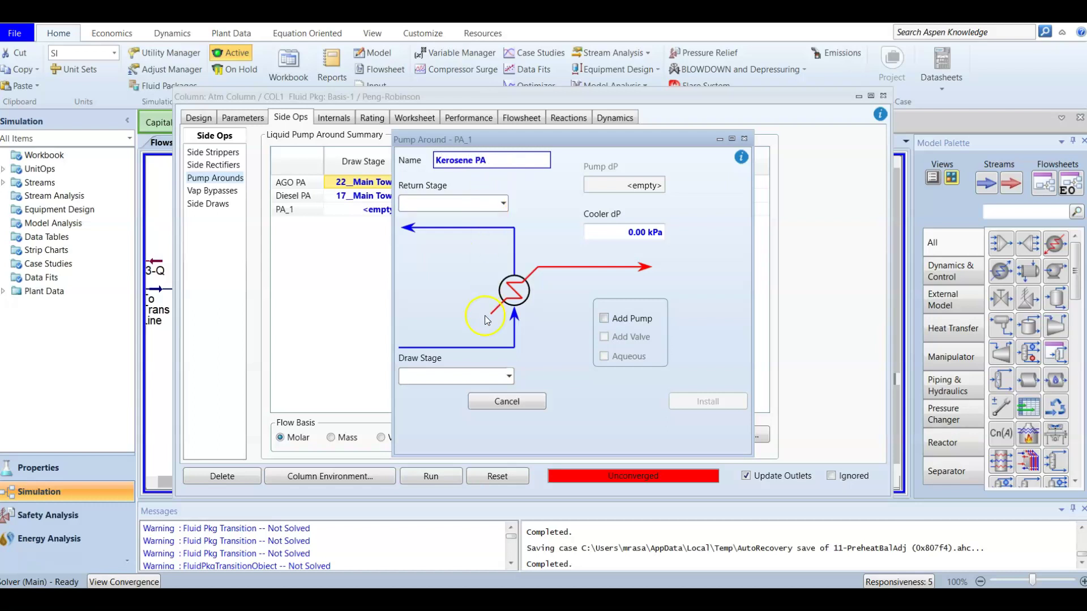
Set the Kerosene PA draw stage to 9__Main Tower and return stage to 8__Main Tower, and install it
click(509, 377)
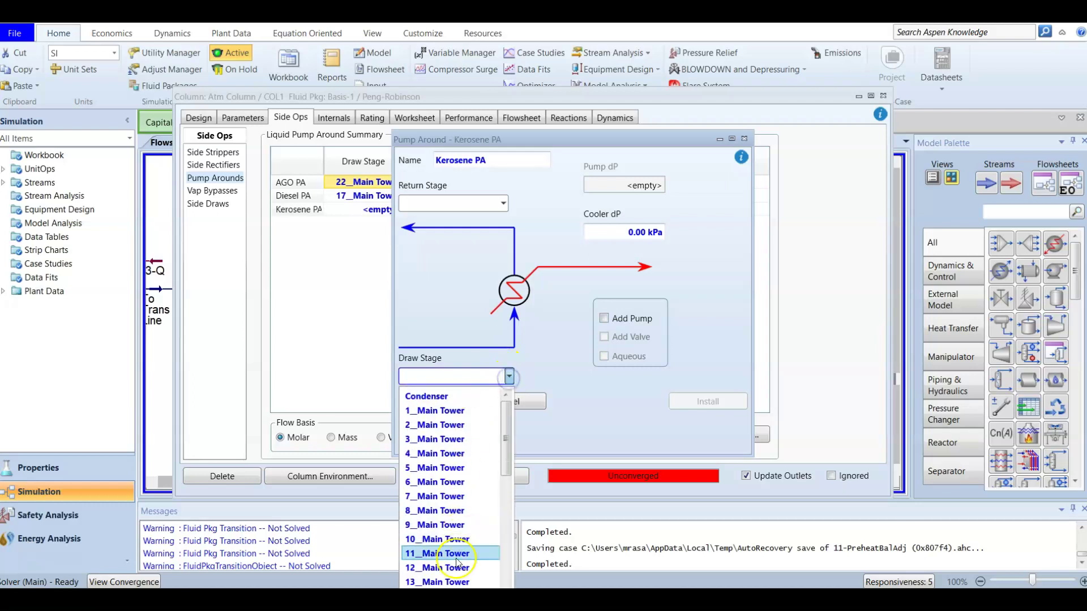
click(451, 525)
click(503, 203)
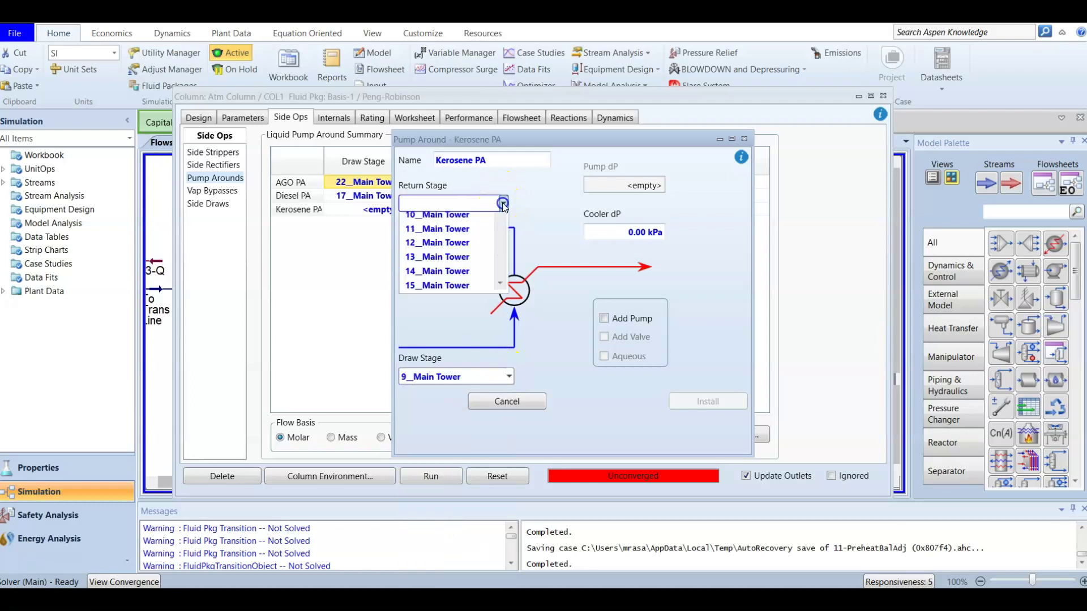
click(441, 338)
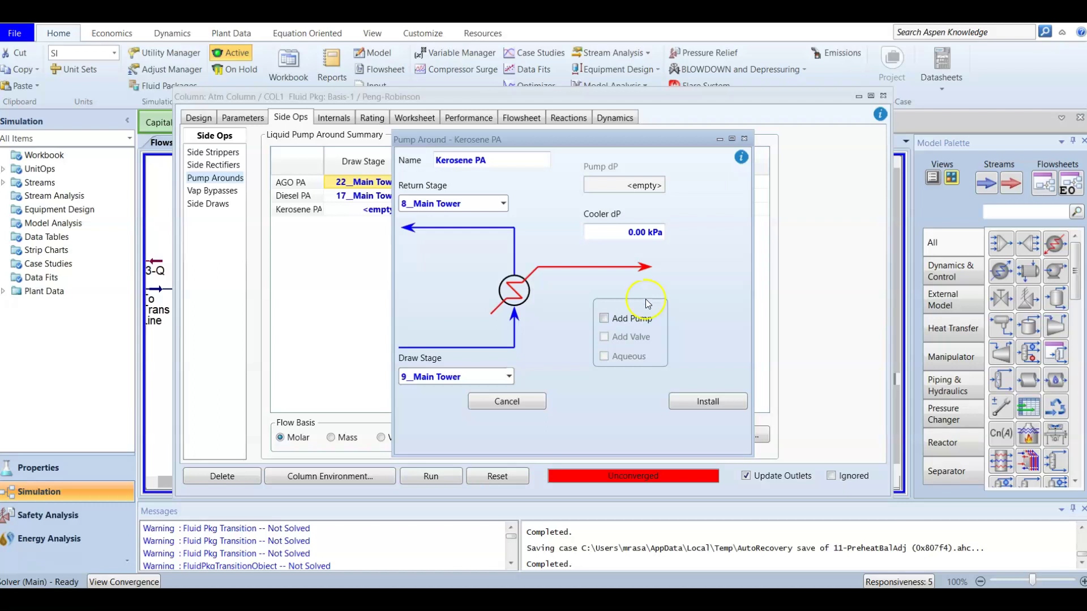
click(690, 411)
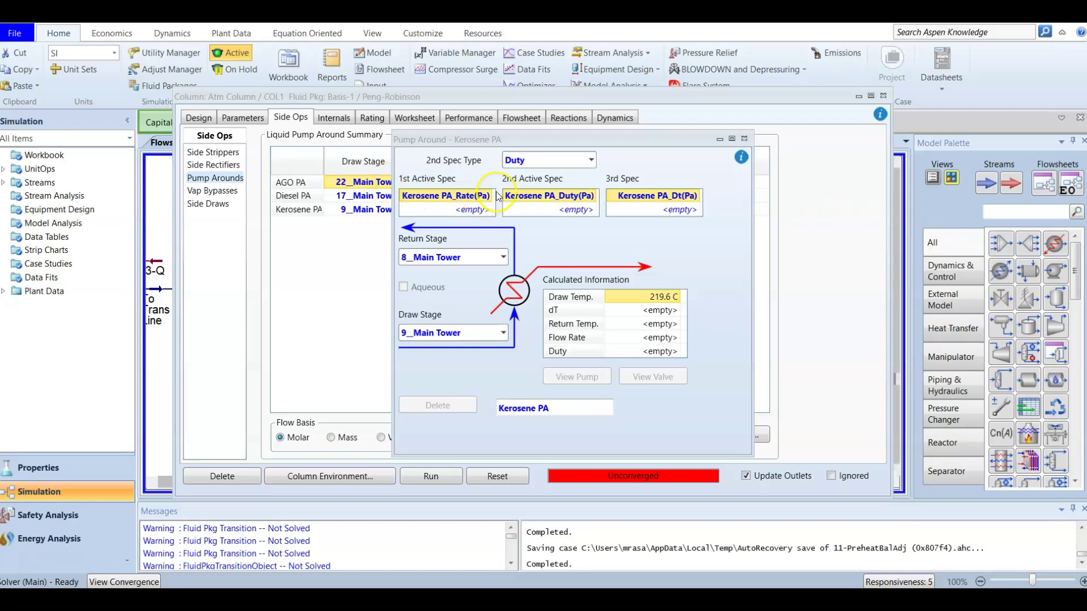
Set the Kerosene PA_Rate(Pa) specification to 330 m3/h on a Std Ideal Vol basis
double_click(467, 198)
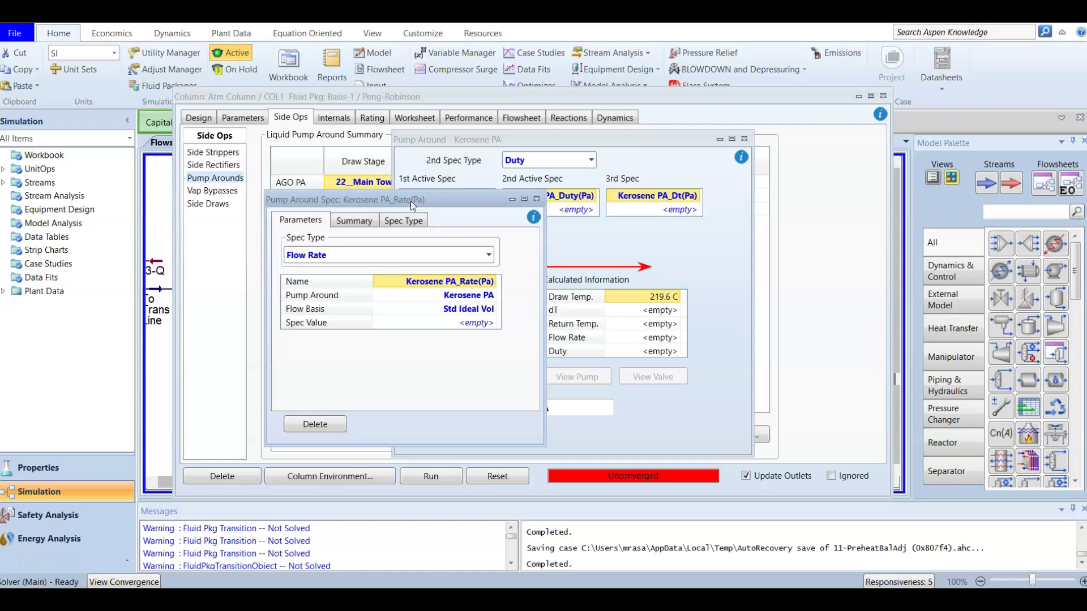
click(458, 324)
text(330)
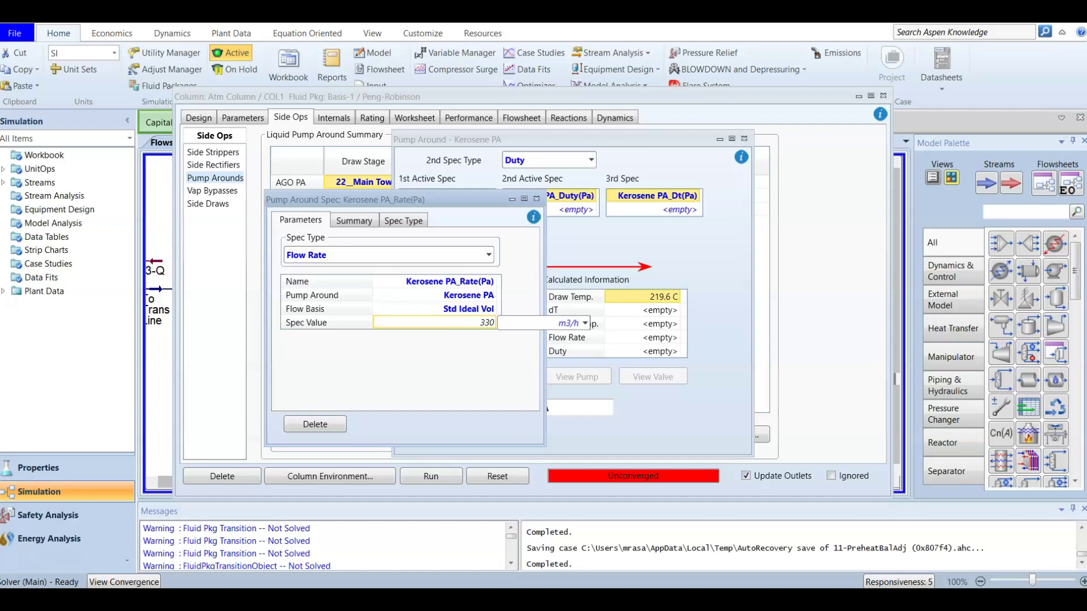
key(Return)
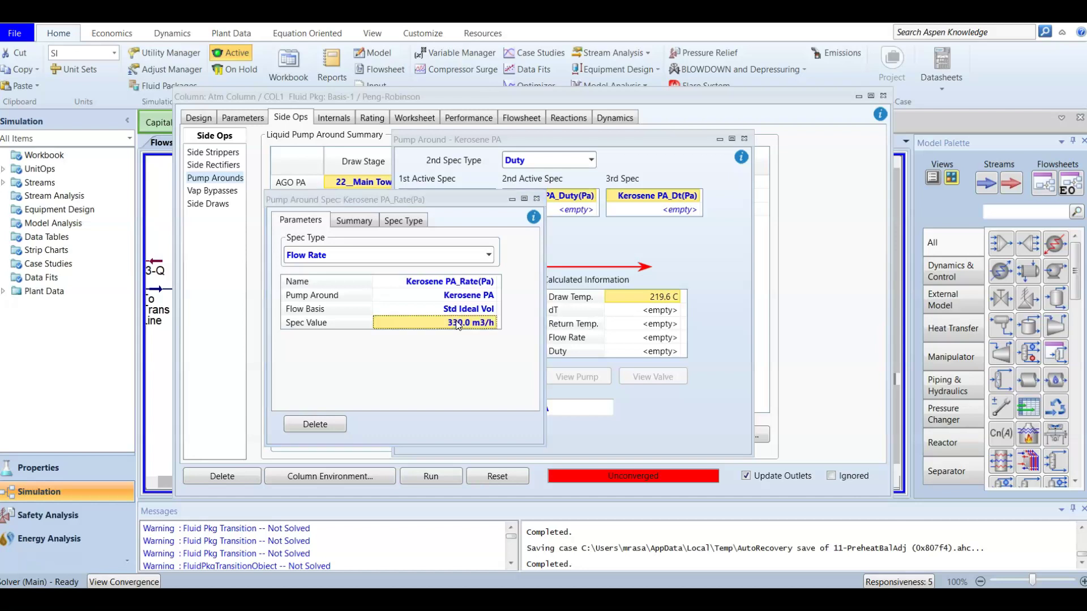
click(481, 312)
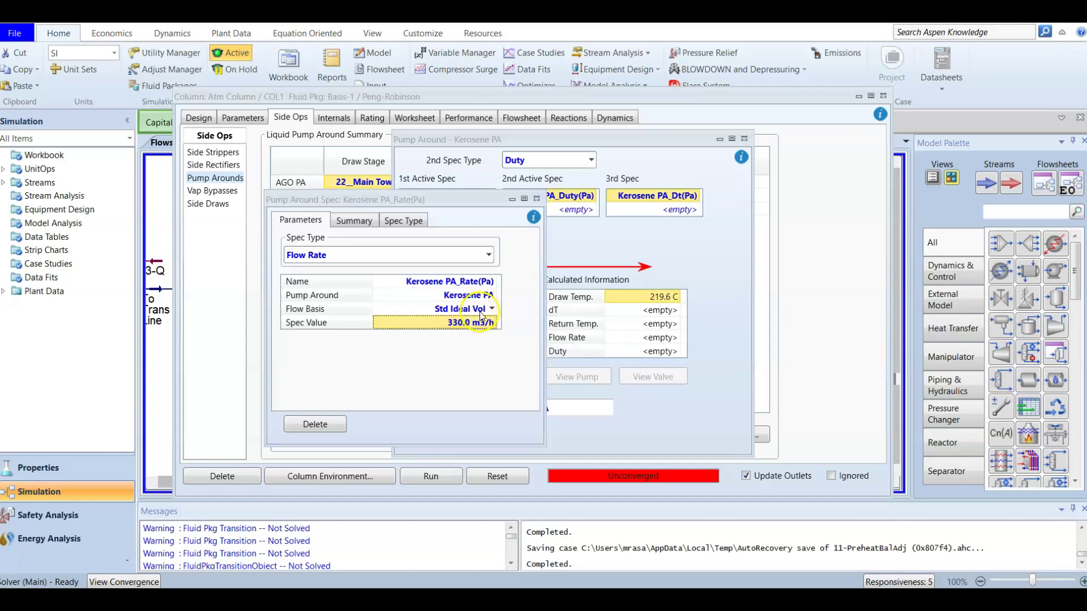
click(536, 211)
click(537, 198)
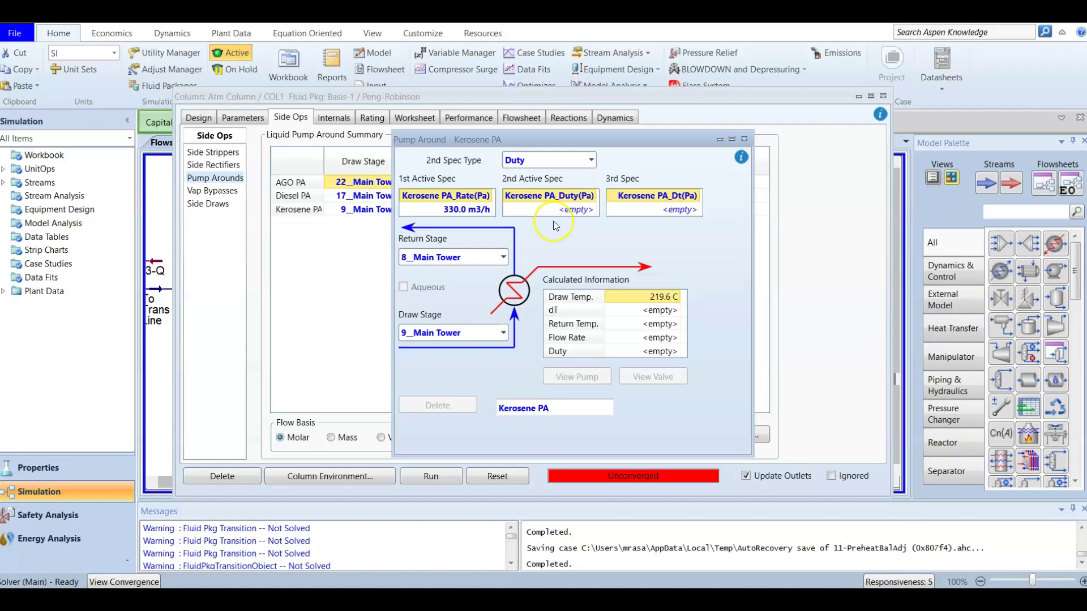
Set the Kerosene PA_Duty(Pa) specification to -4.43e7 kJ/h and close the pump around
click(598, 205)
double_click(597, 205)
click(230, 253)
drag(229, 253, 566, 164)
click(587, 272)
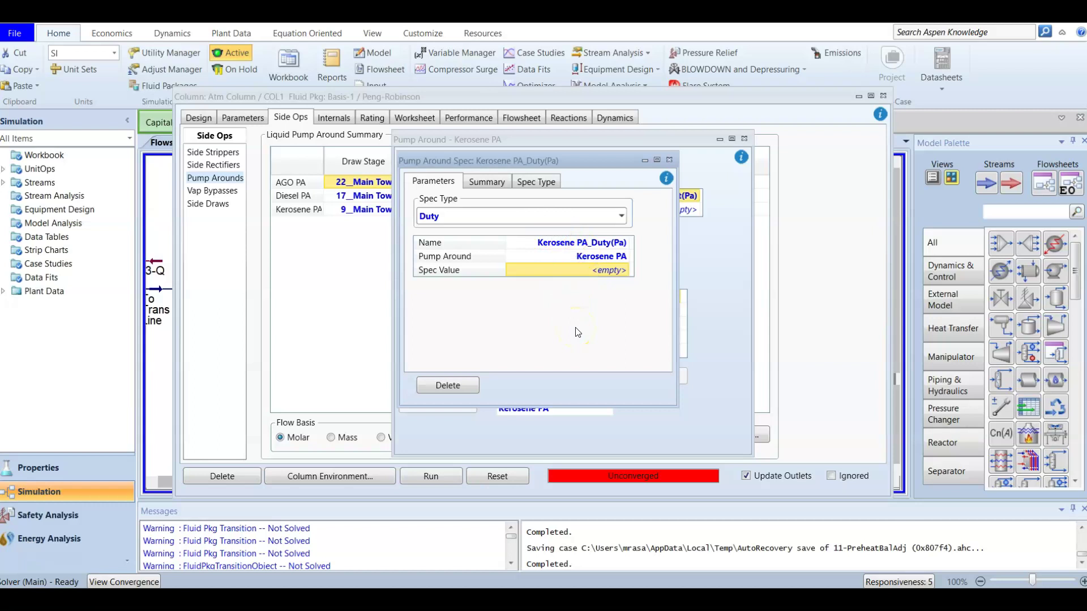
text(-4.43e7)
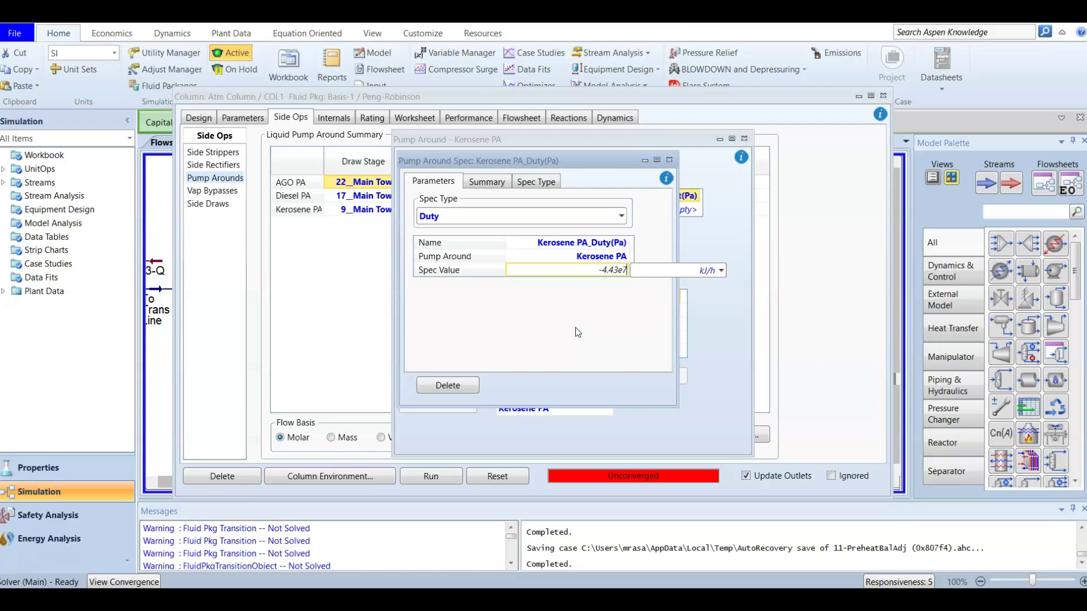
key(Return)
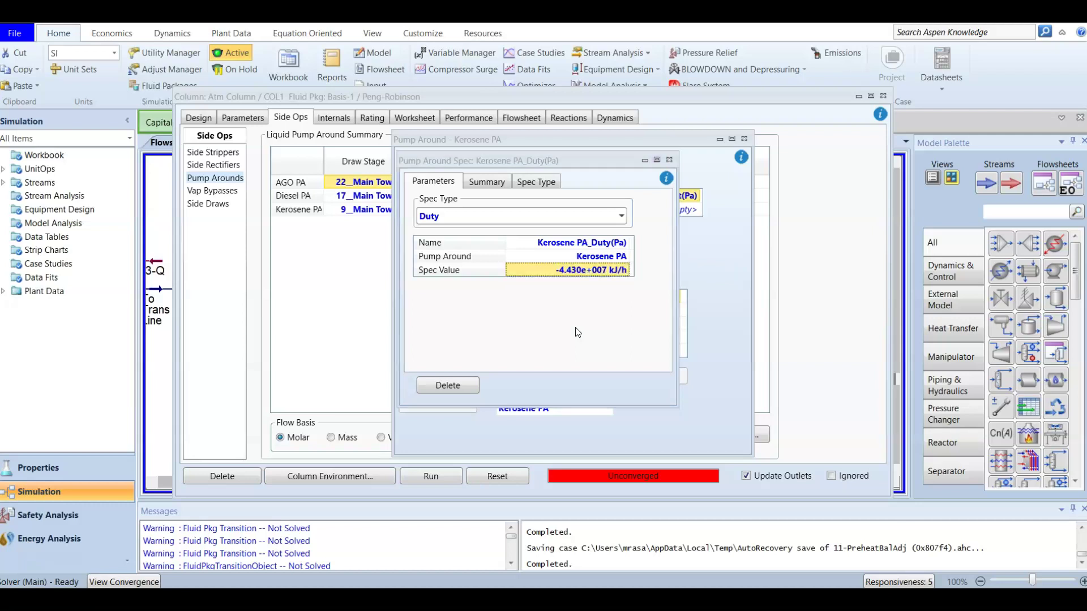
click(669, 160)
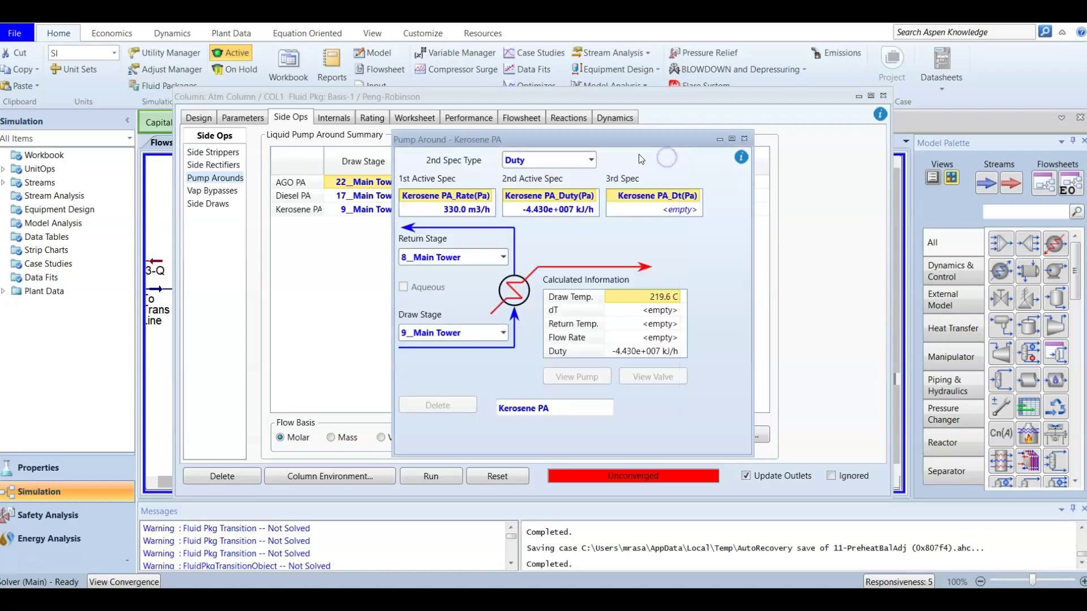
click(744, 139)
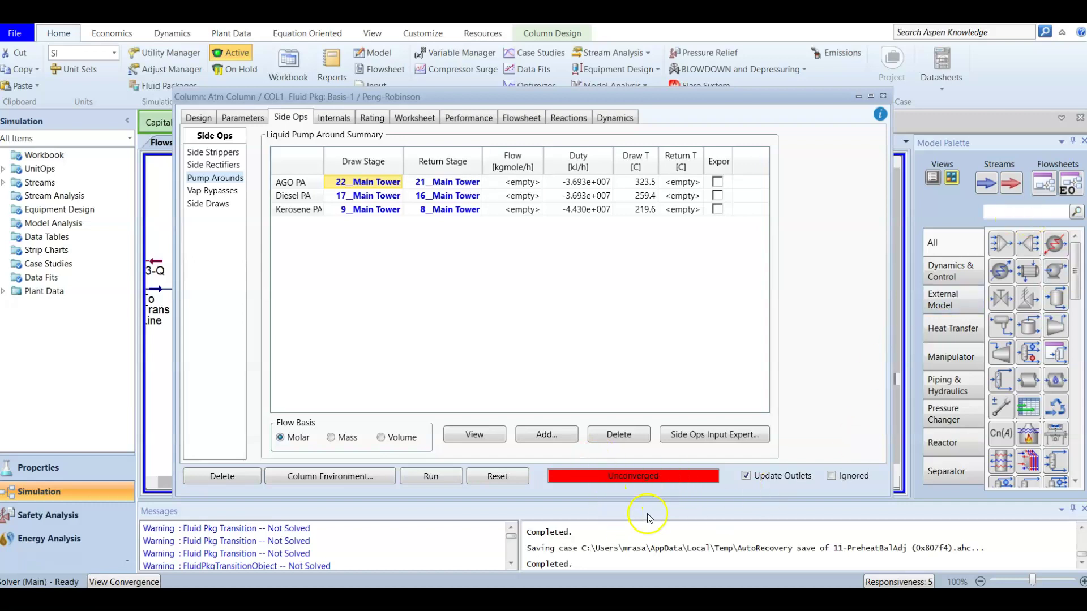
Check the active specifications in the column's design monitor, run the column and close its window
click(198, 118)
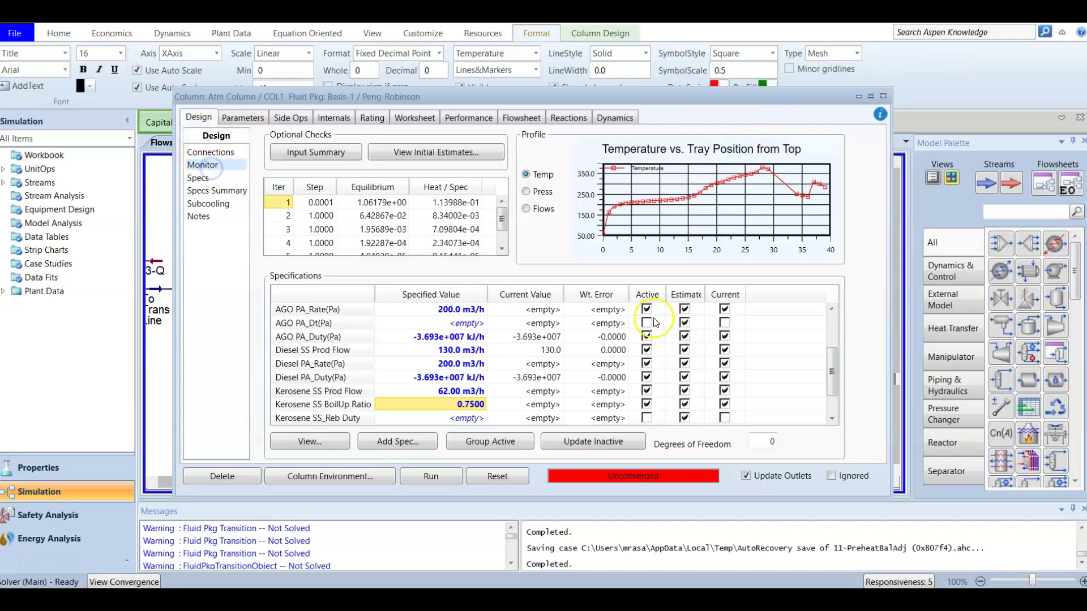
click(648, 296)
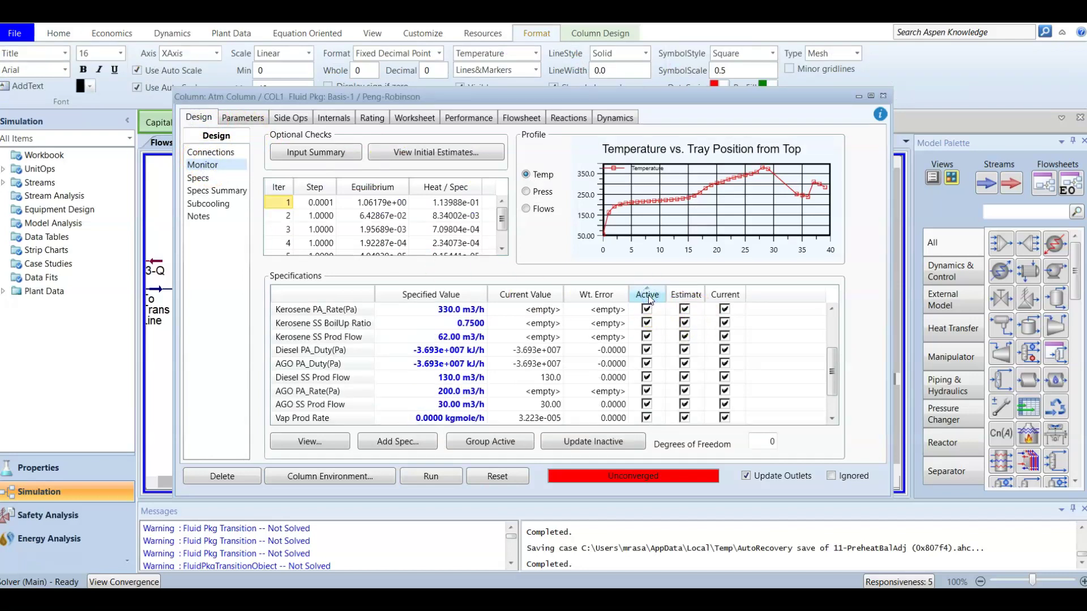
scroll(464, 319, down, 1)
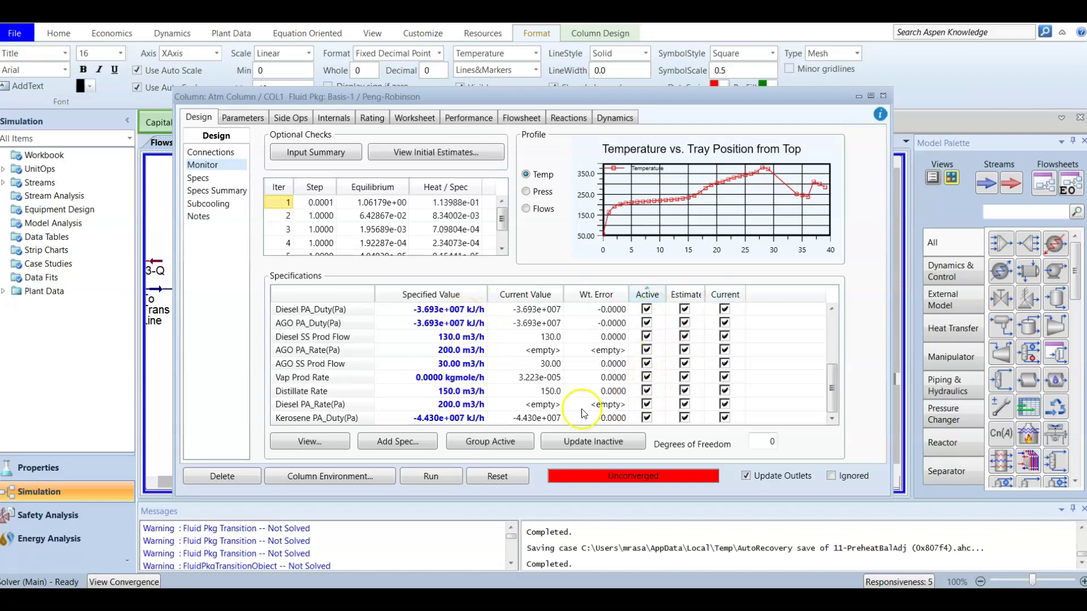
scroll(459, 368, up, 3)
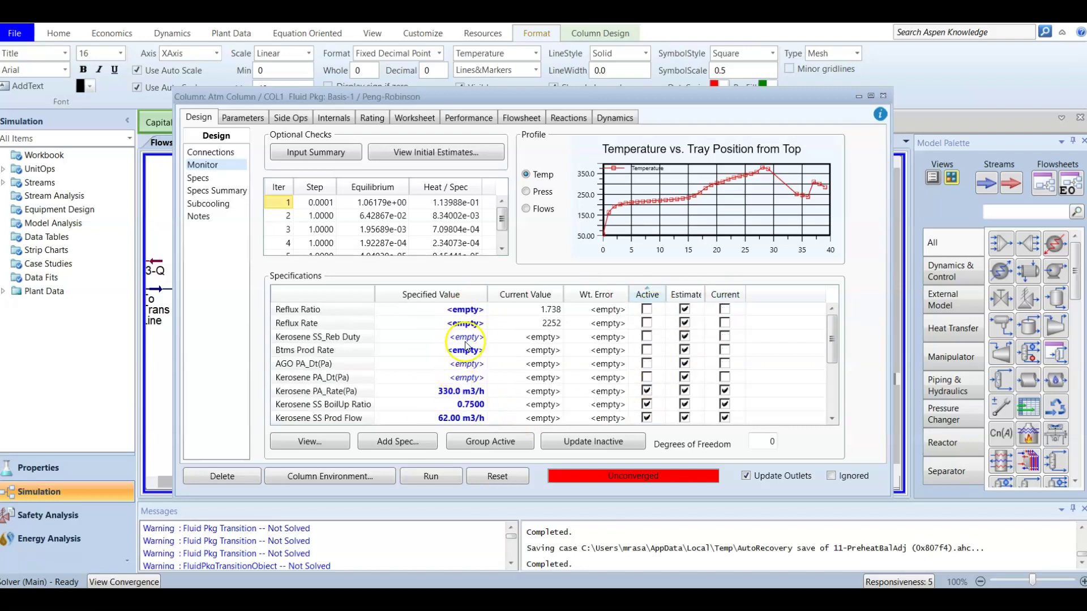
click(646, 294)
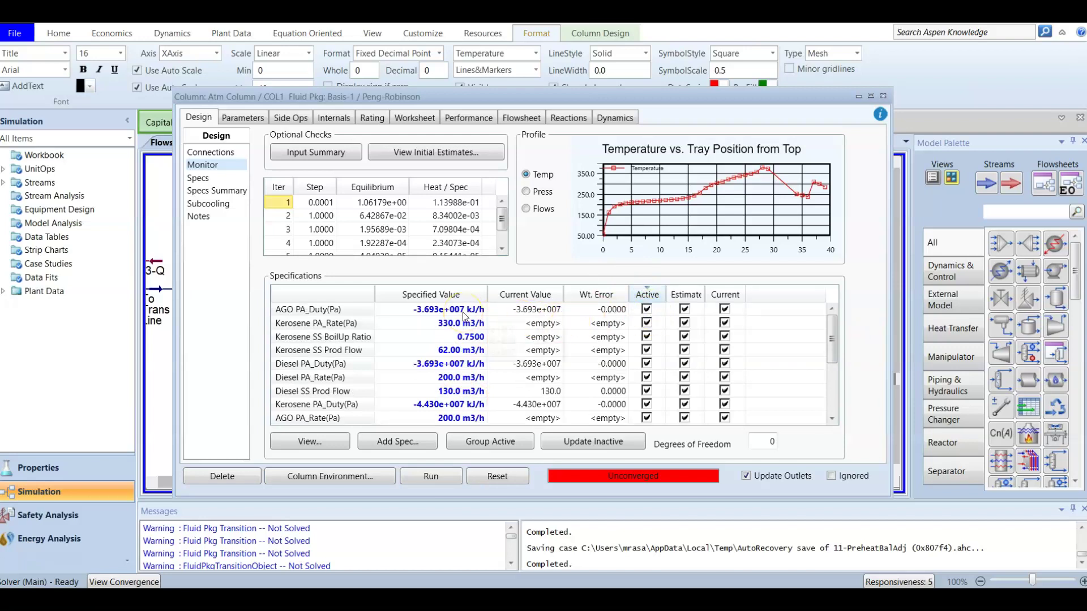
scroll(463, 316, down, 3)
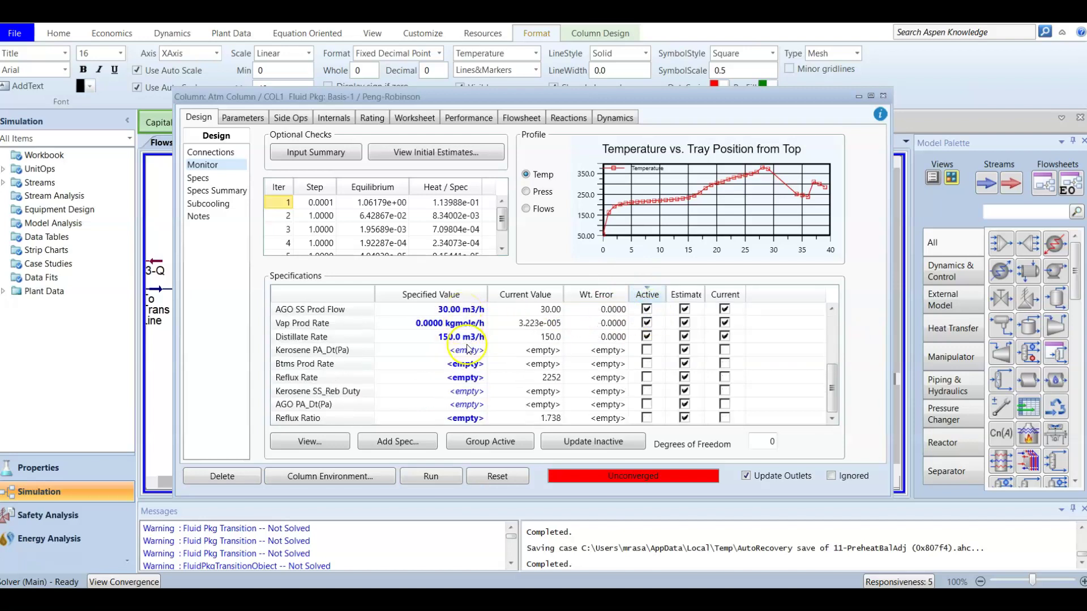
click(439, 479)
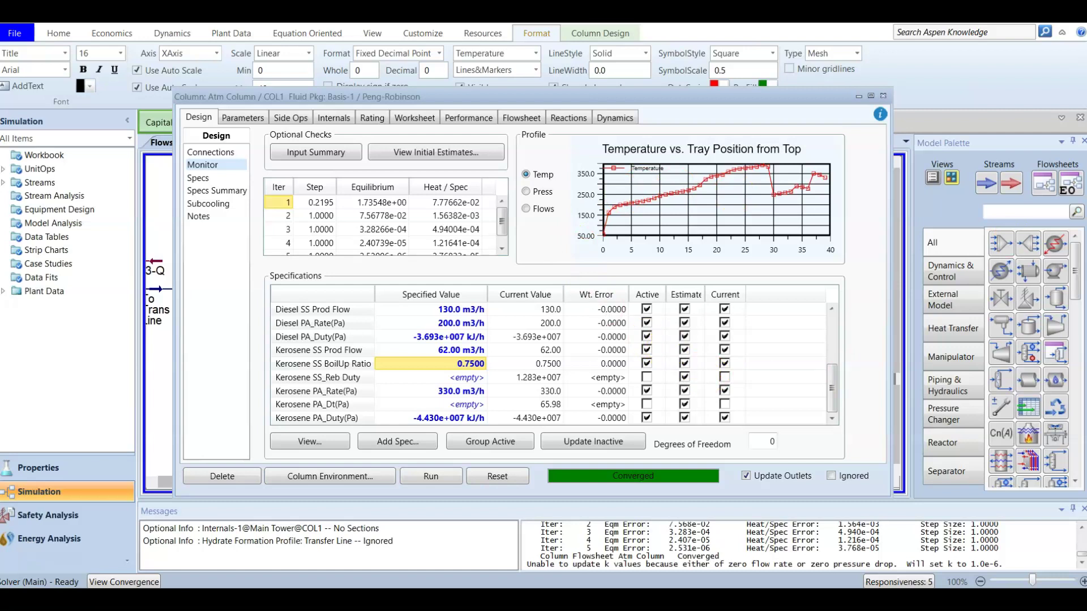
click(882, 95)
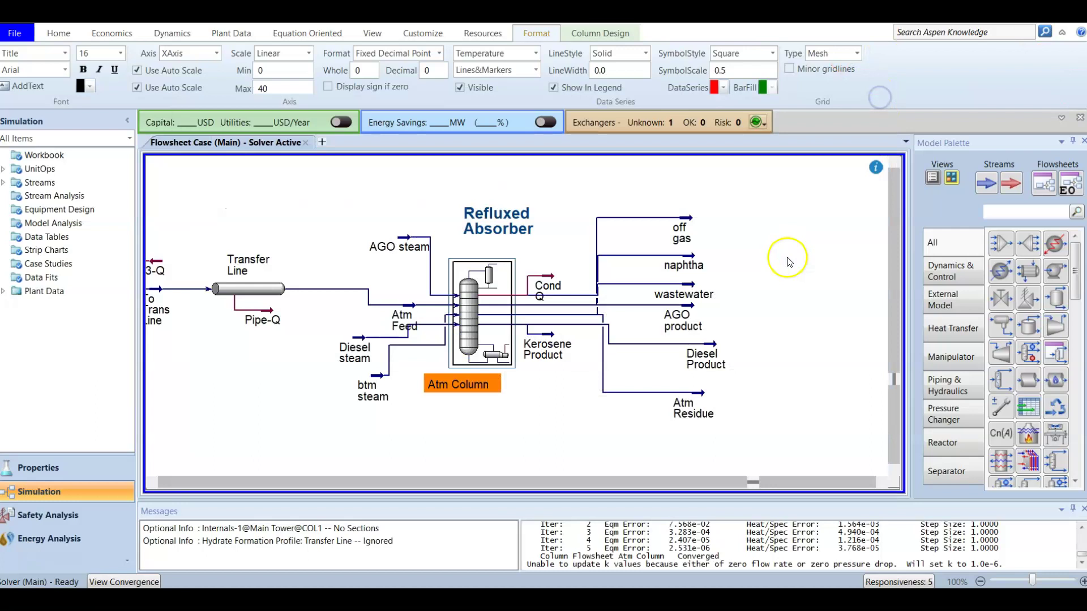
Rearrange the btm steam, Diesel steam and AGO steam feed streams around the inlet side of the Atm Column
click(786, 264)
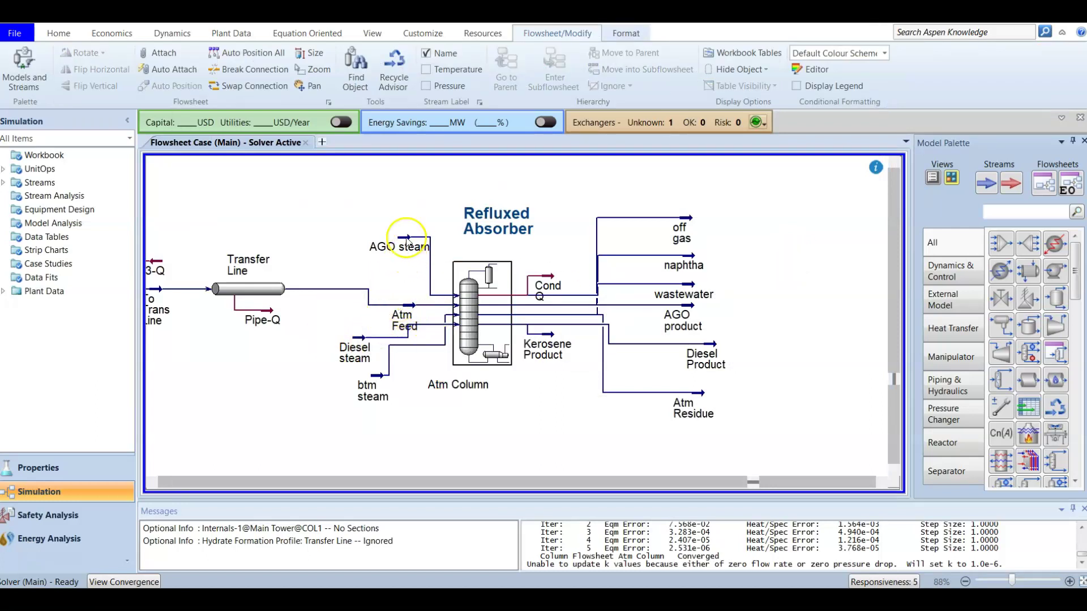
click(385, 376)
drag(385, 377, 425, 363)
click(360, 344)
drag(361, 344, 344, 382)
click(396, 244)
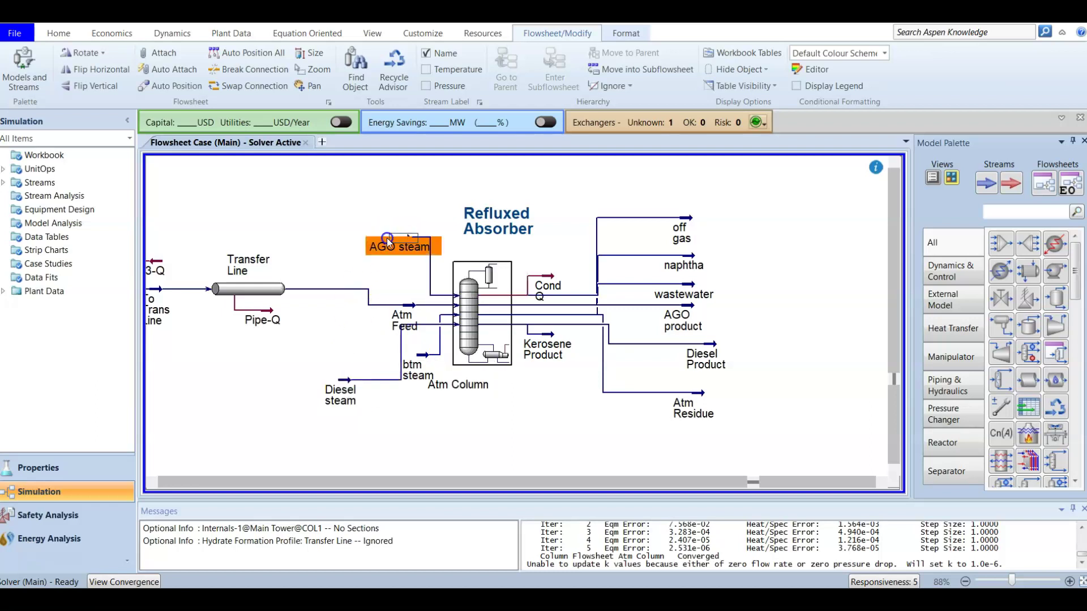
drag(368, 251, 335, 260)
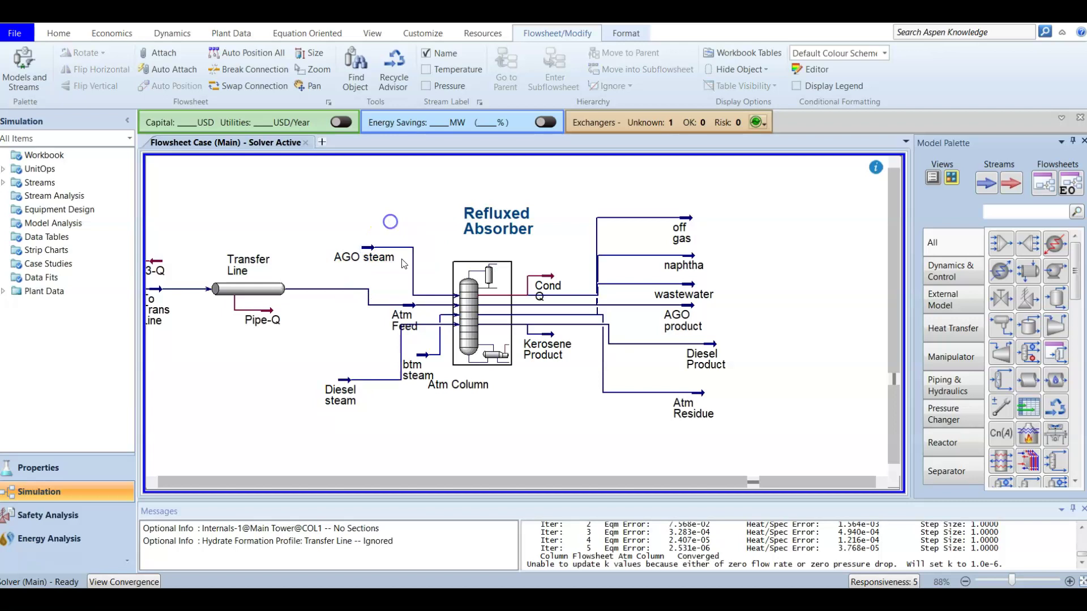
click(350, 372)
drag(350, 372, 356, 351)
click(319, 354)
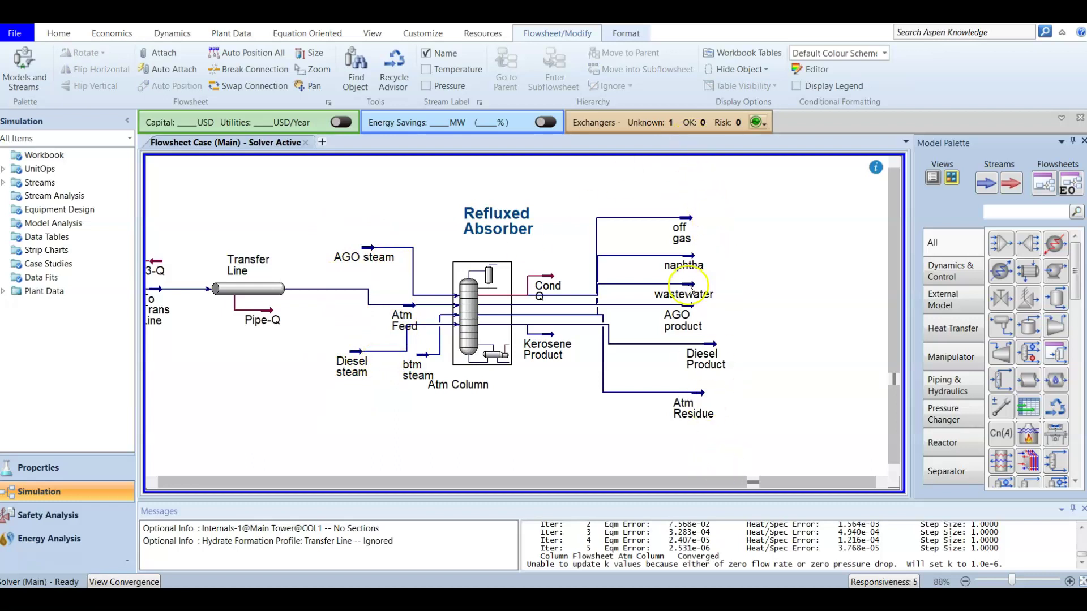
Move the product streams farther from the column, ordered downward as Kerosene Product, Diesel Product, AGO product and Atm Residue
click(546, 337)
drag(547, 337, 738, 299)
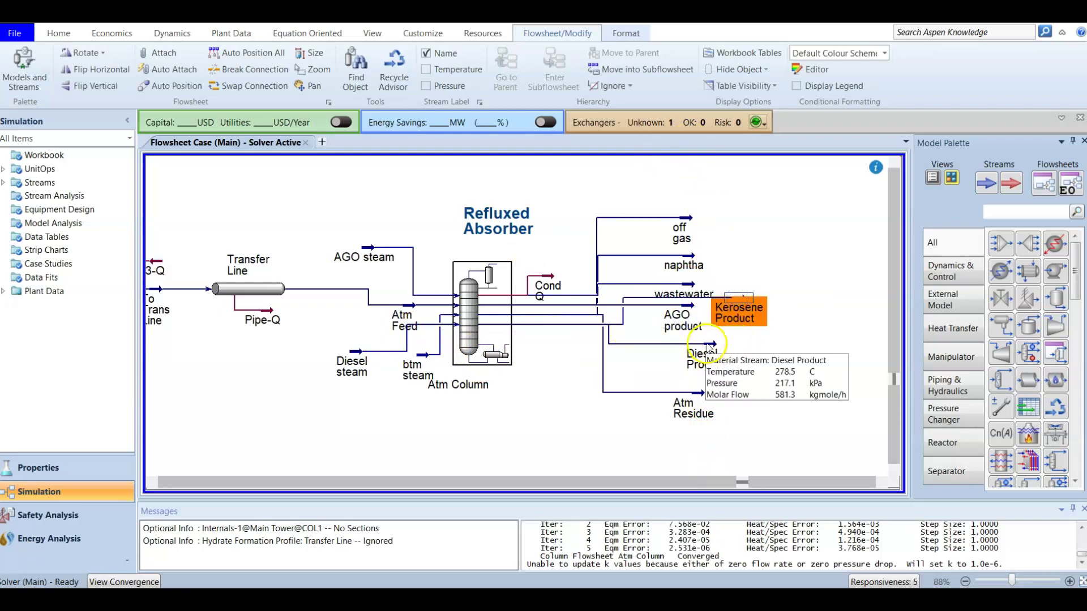
click(704, 346)
drag(705, 346, 745, 369)
click(688, 309)
click(694, 409)
drag(693, 408, 746, 425)
click(795, 374)
Move the naphtha and off gas streams outward to line up above the other column products
drag(679, 260, 741, 255)
click(679, 232)
drag(679, 232, 743, 232)
click(820, 247)
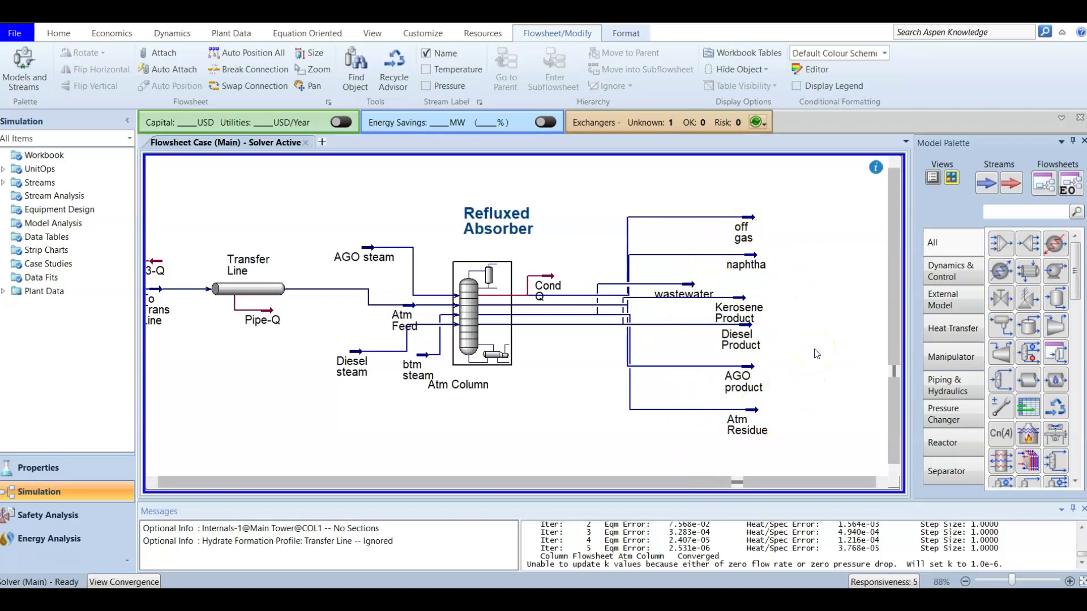
Enter the Atm Column's subflowsheet and examine its overall layout, including the kerosene side stripper and pump around
click(487, 312)
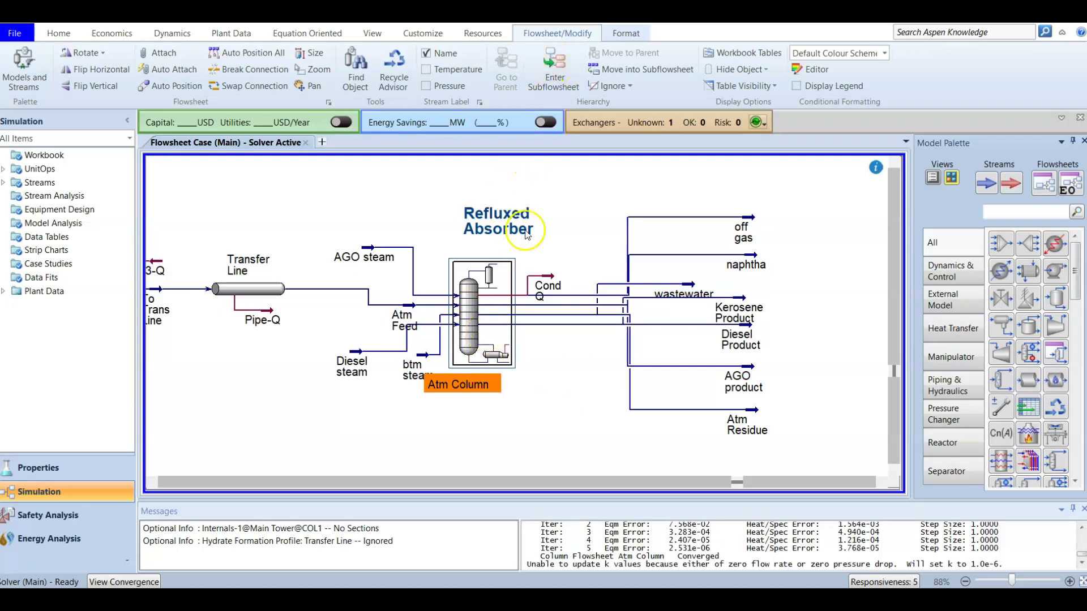
double_click(474, 340)
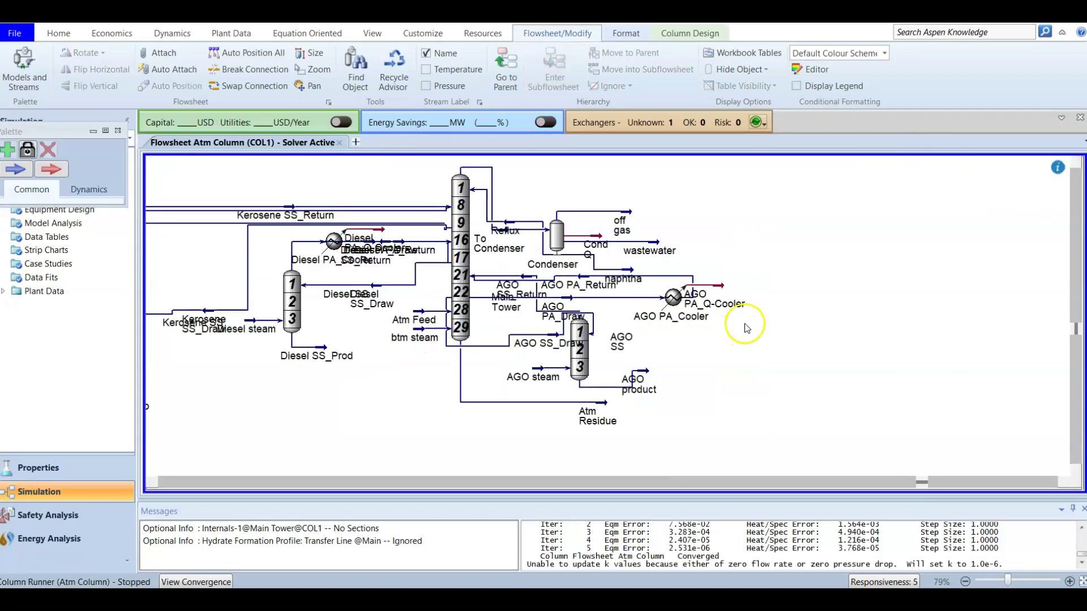
scroll(747, 365, up, 2)
scroll(747, 365, down, 3)
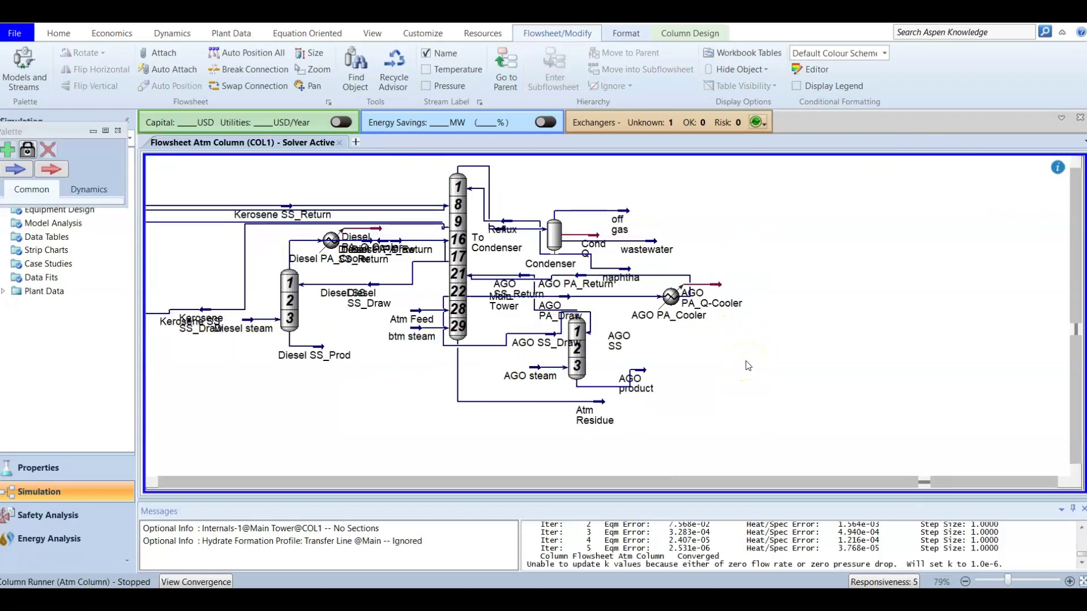
scroll(747, 365, down, 1)
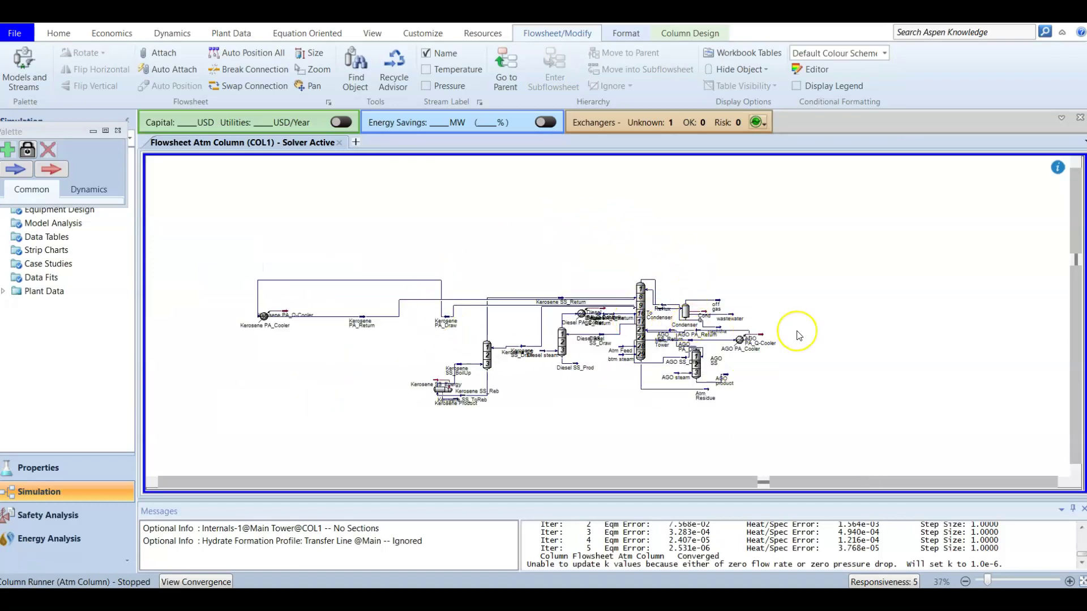
Move the Condenser up to sit just above the head of the Main Tower
scroll(798, 336, up, 1)
scroll(716, 323, up, 2)
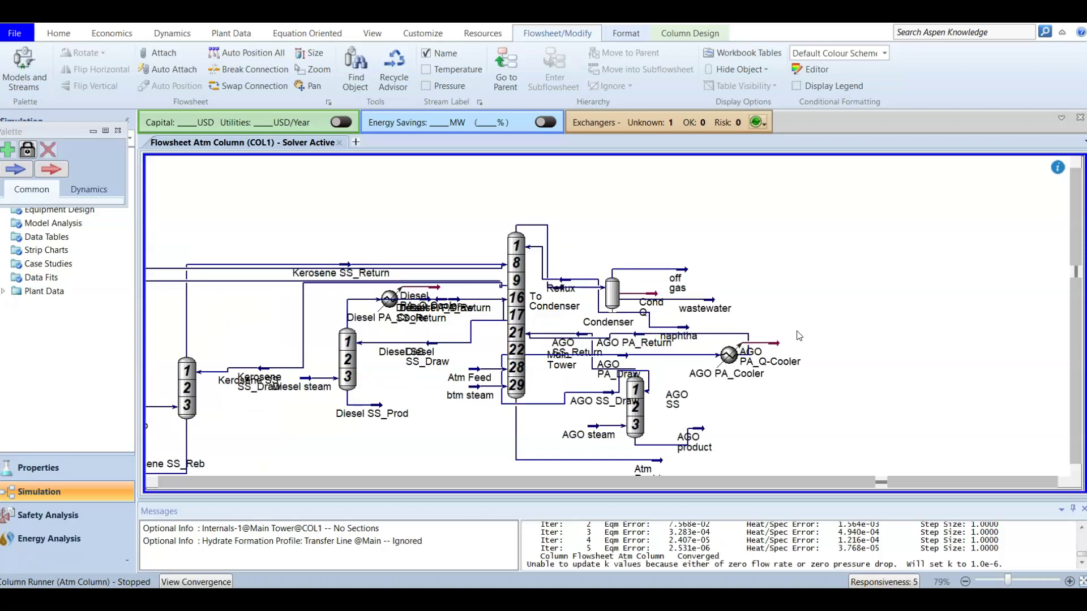
click(607, 293)
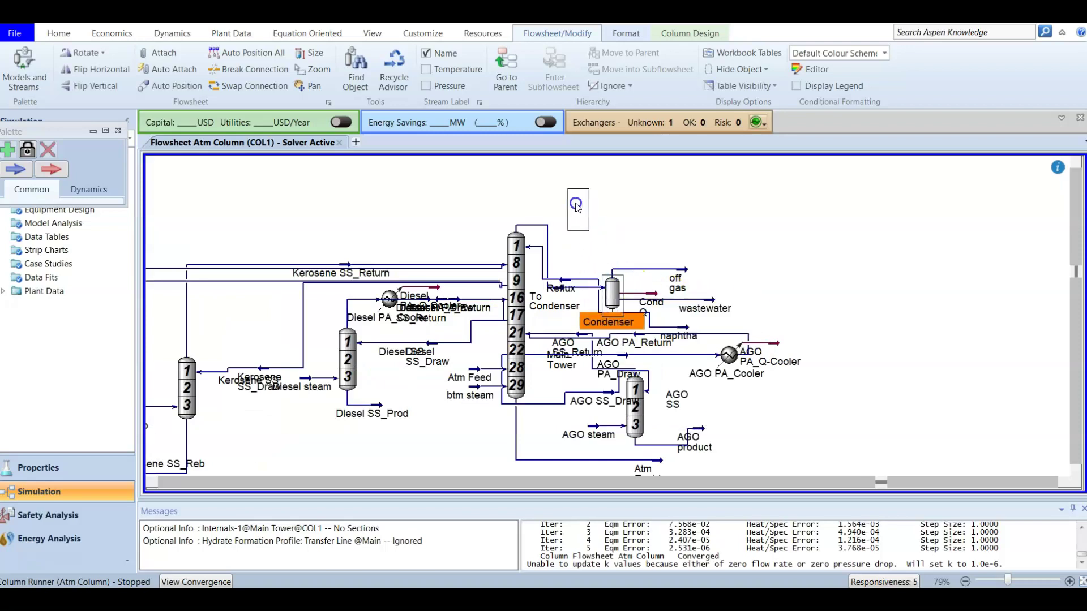
drag(567, 201, 569, 202)
click(720, 213)
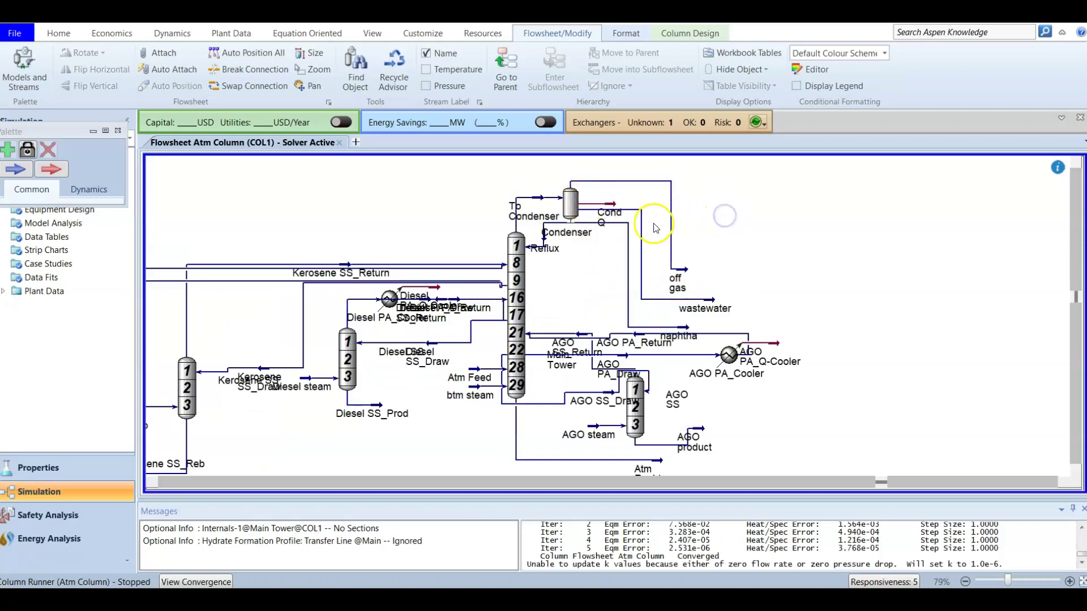
Line up the off gas, naphtha and wastewater streams in descending order beside the Condenser
click(683, 270)
drag(637, 175, 637, 176)
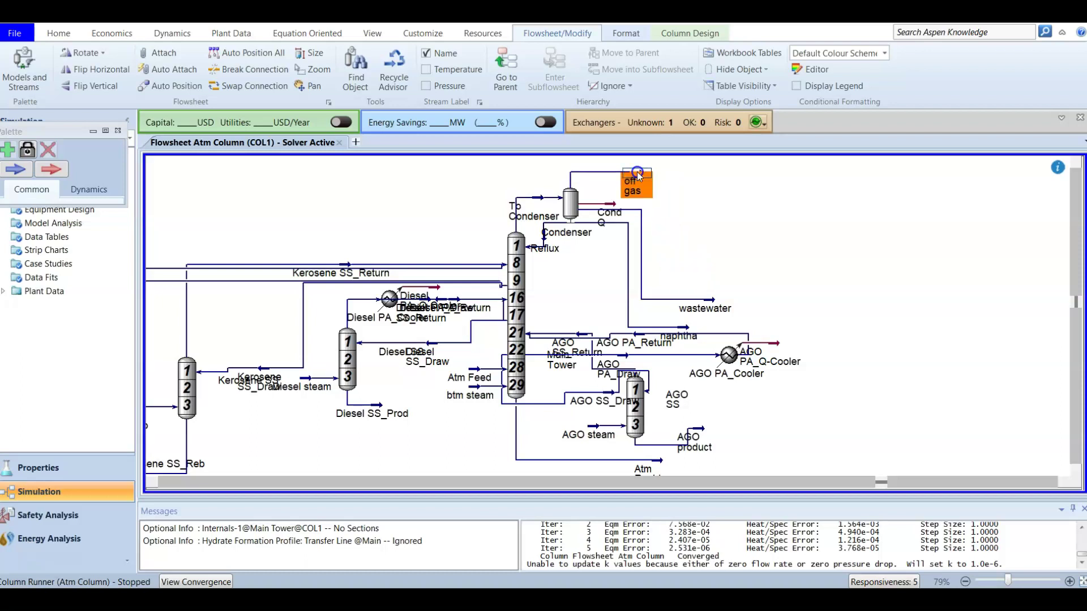
click(700, 227)
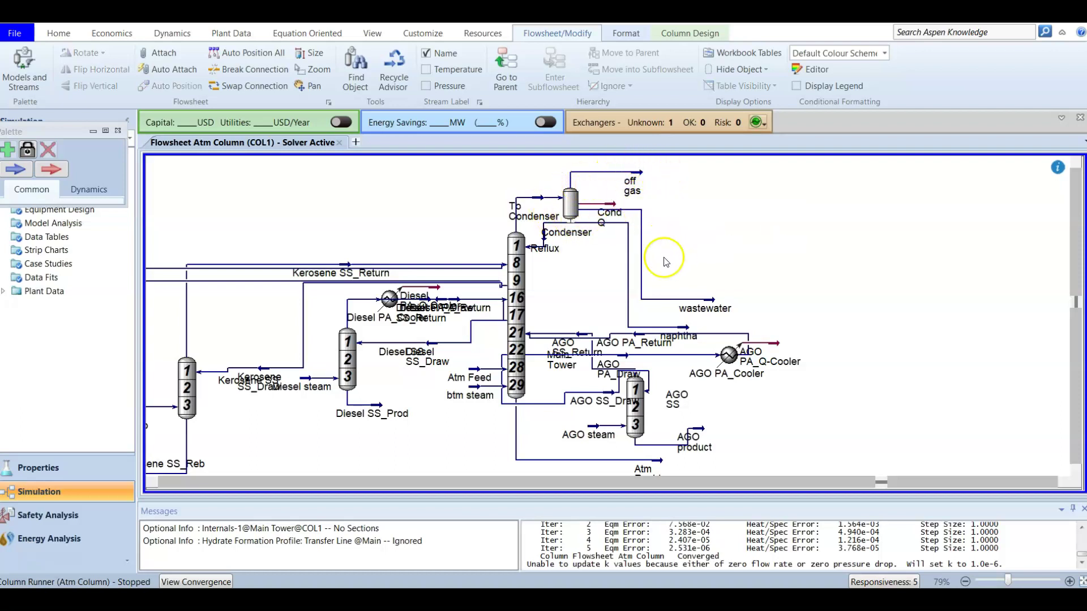
drag(682, 328, 670, 211)
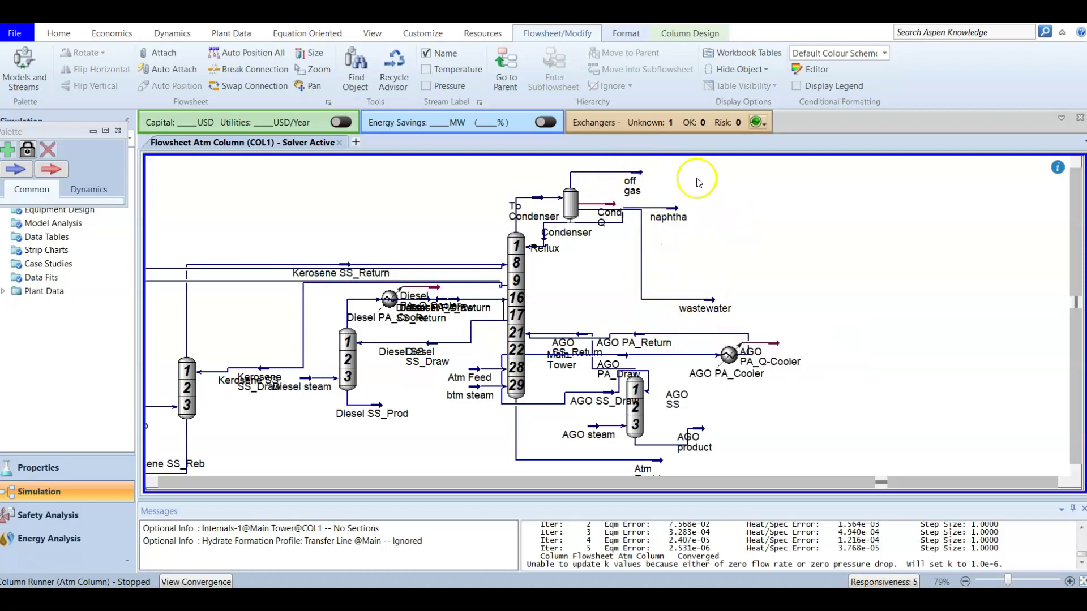
mouse_move(707, 304)
drag(707, 304, 700, 291)
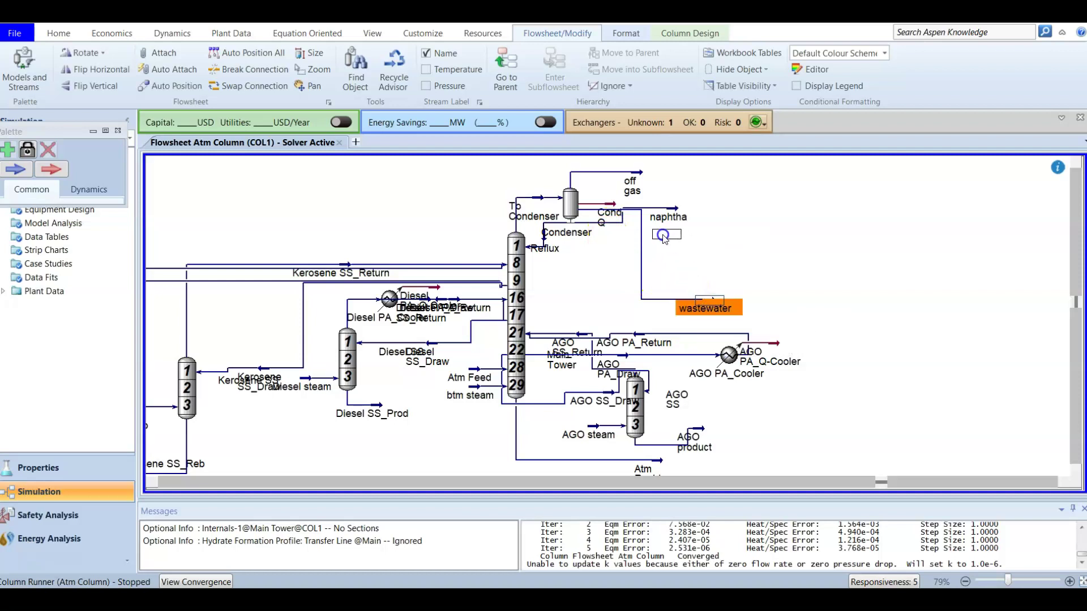
drag(665, 238, 666, 239)
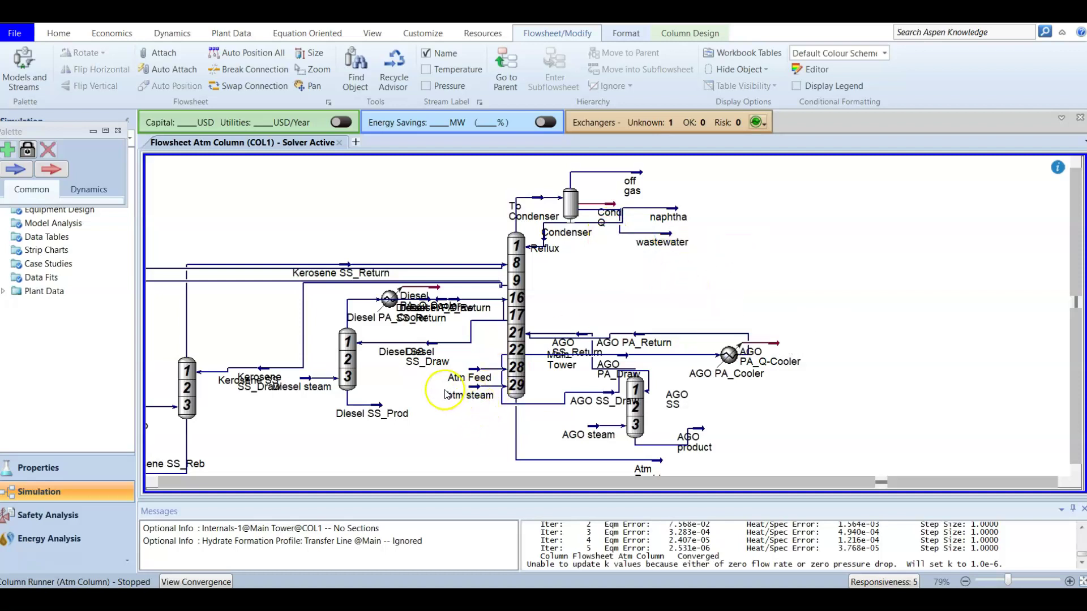
mouse_move(509, 389)
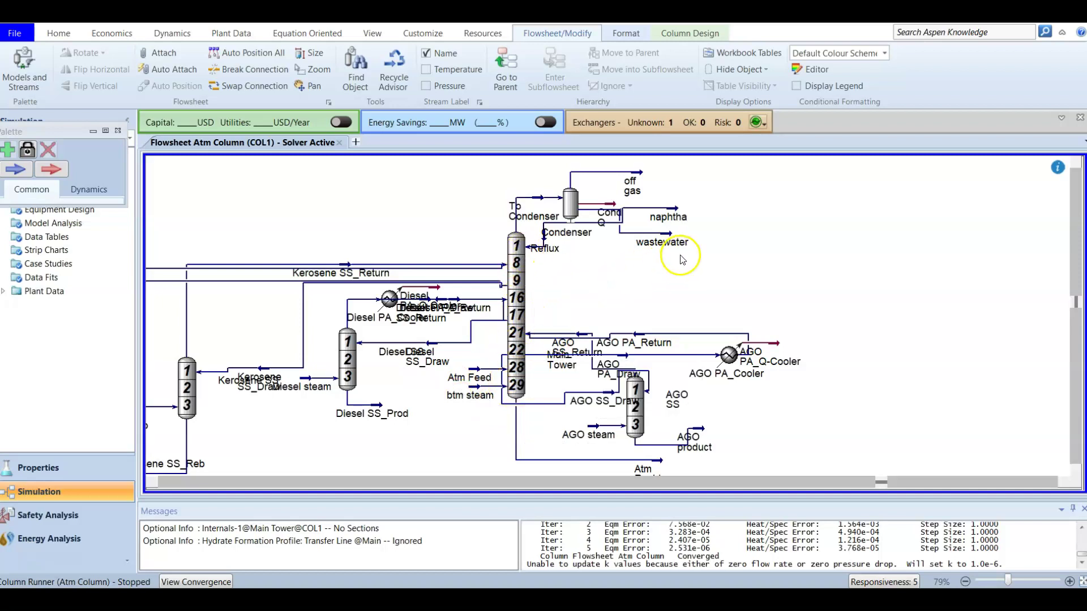
Move the distant Kerosene PA_Cooler to a spot above the Main Tower
mouse_move(540, 251)
scroll(491, 357, down, 1)
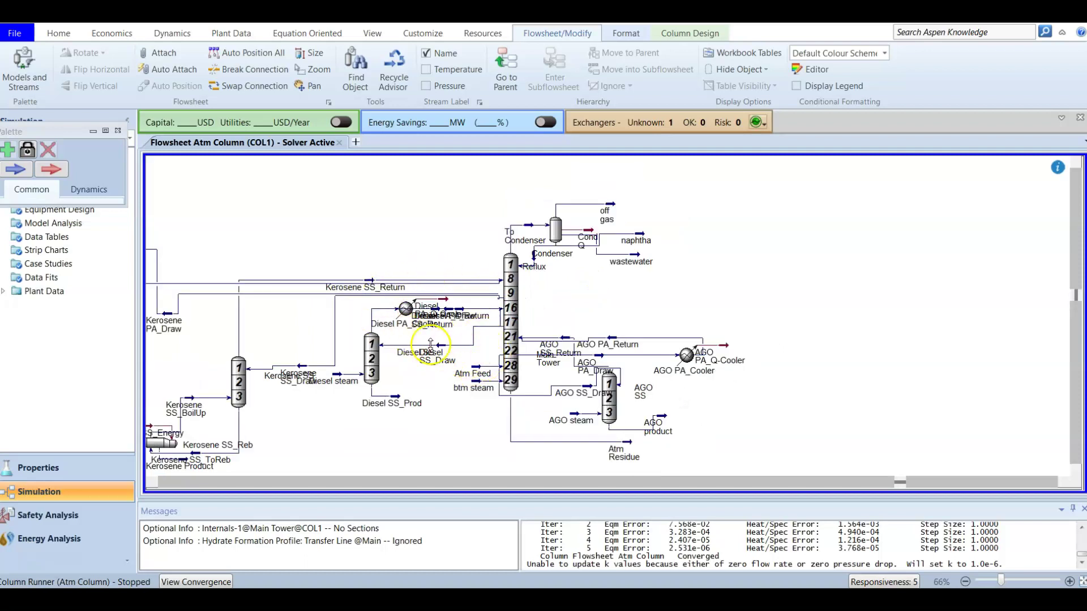
scroll(433, 348, down, 4)
scroll(433, 351, down, 1)
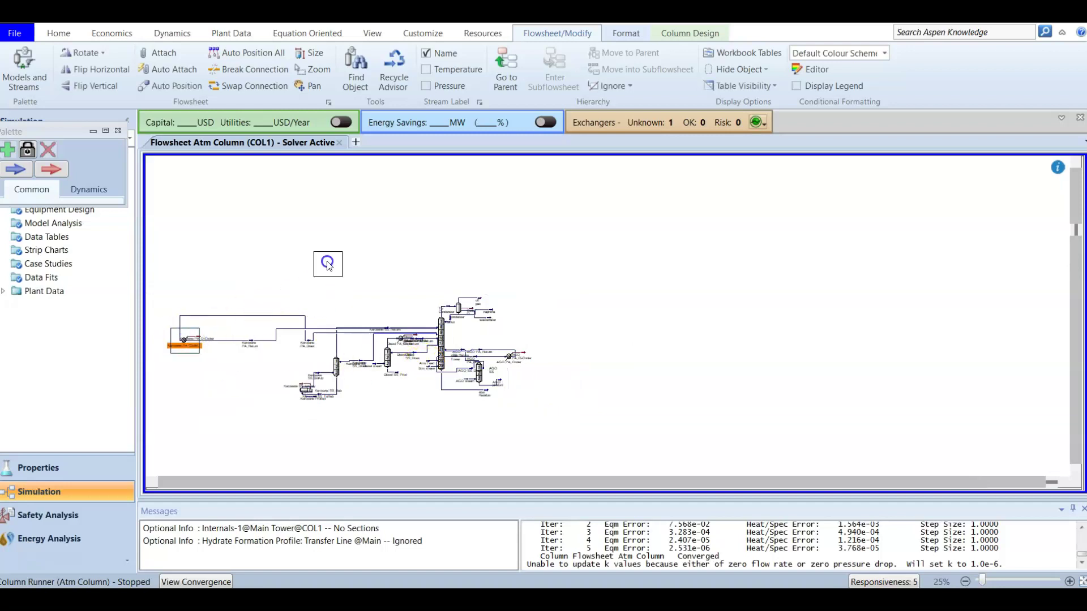
drag(390, 260, 390, 259)
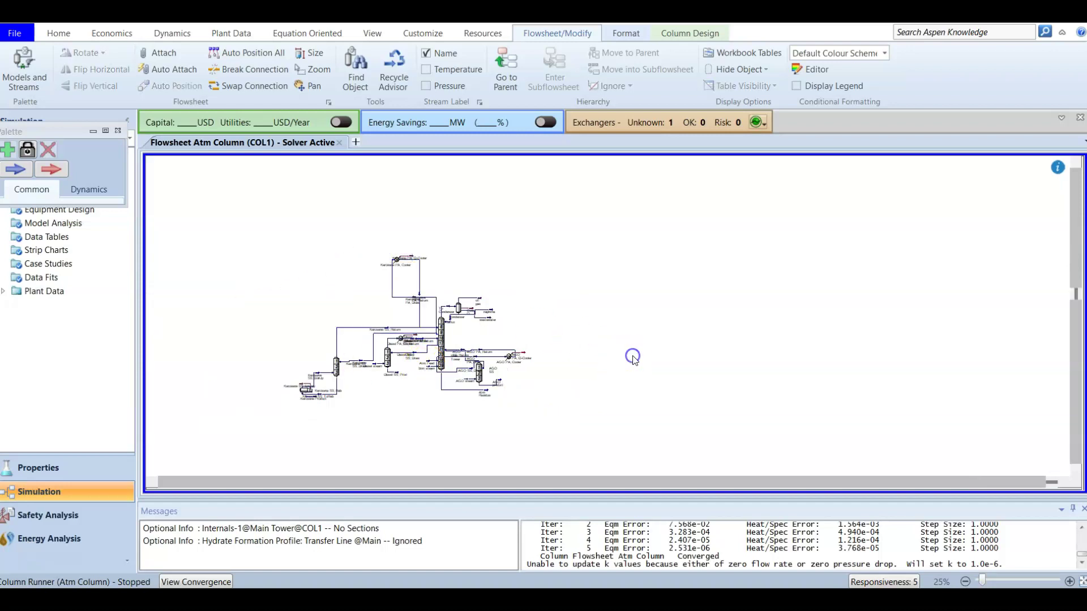
Move the AGO SS stripper outward past its pump-around cooler and lower the Diesel SS stripper below the level of the Main Tower
scroll(633, 359, up, 3)
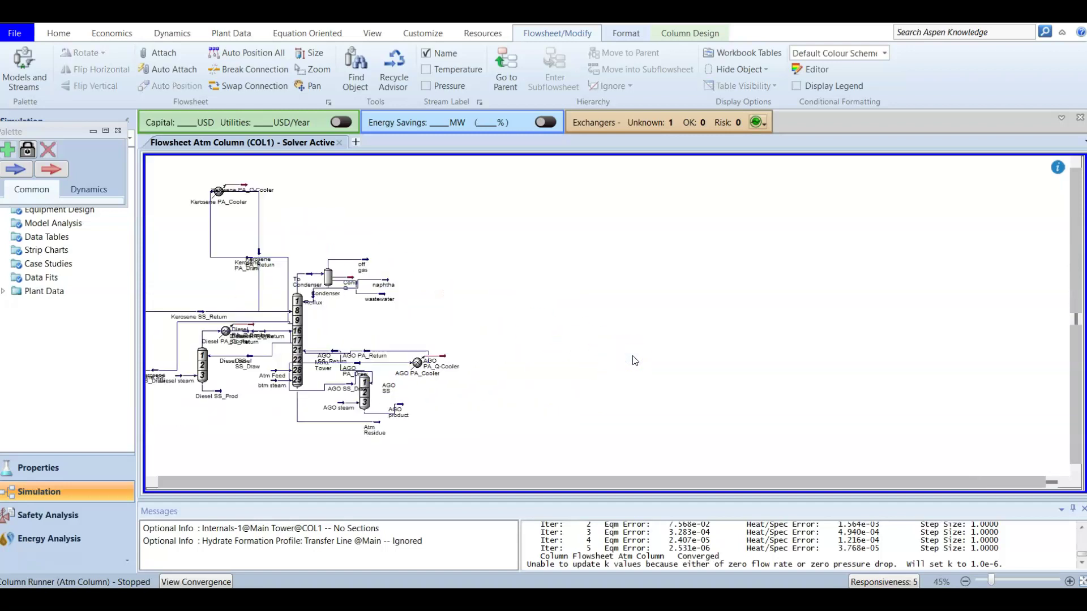
click(153, 482)
click(642, 393)
drag(800, 380, 800, 380)
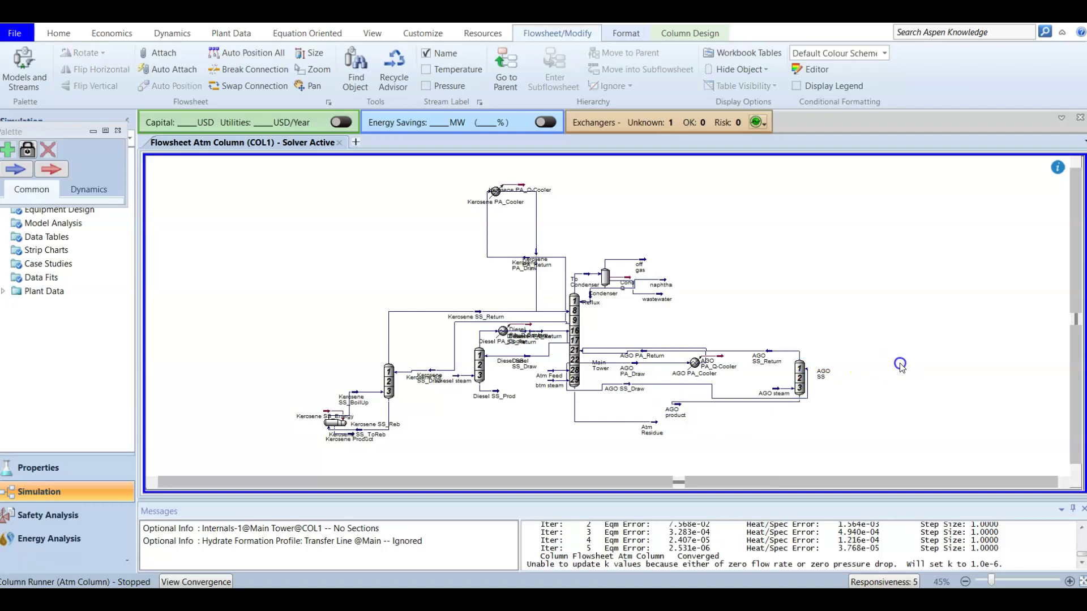
drag(480, 377, 481, 440)
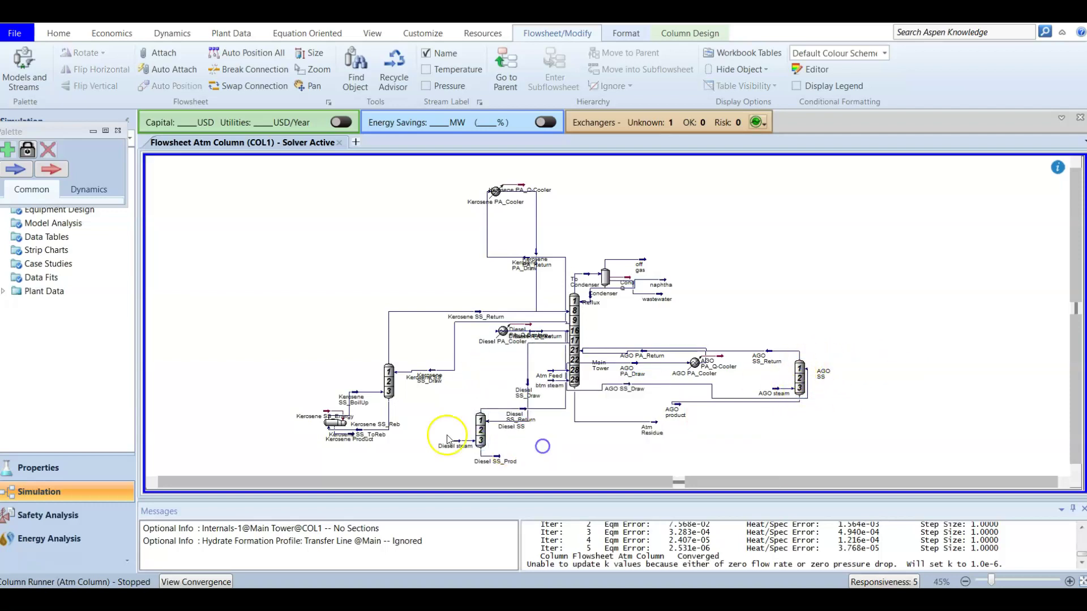
Raise the Kerosene SS stripper to about the Main Tower's top level and place the Kerosene SS_Reb reboiler on its outer side
click(387, 380)
drag(324, 300, 311, 279)
click(390, 211)
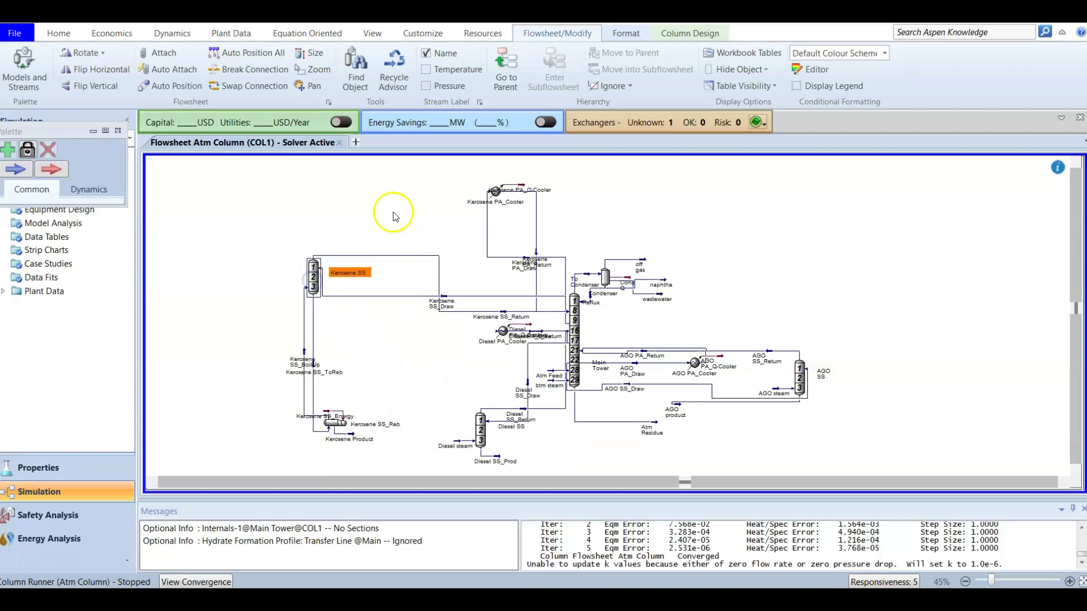
click(341, 430)
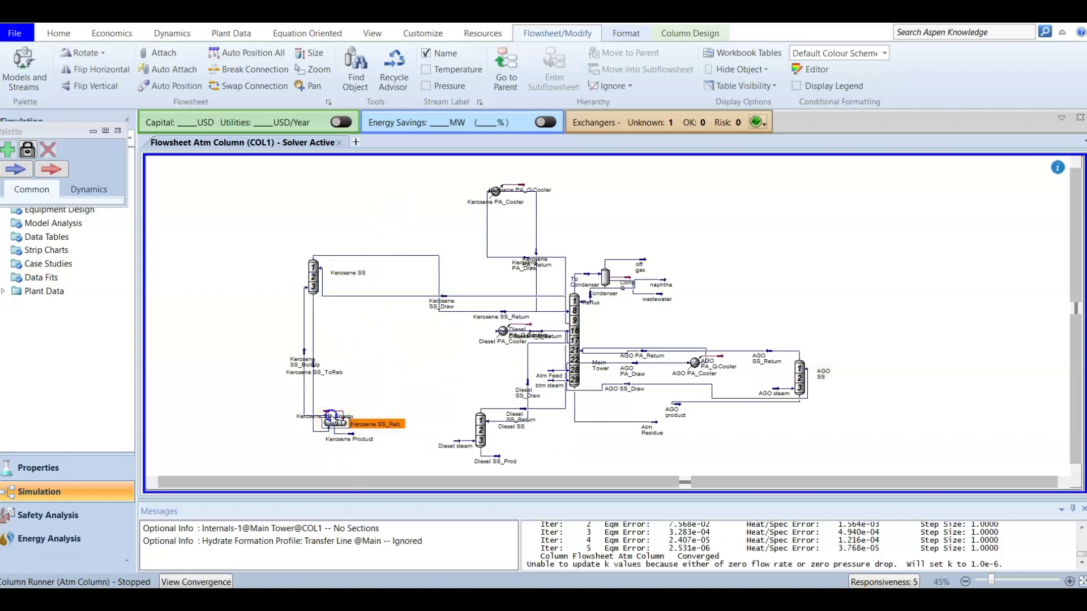
drag(247, 278, 247, 278)
click(238, 344)
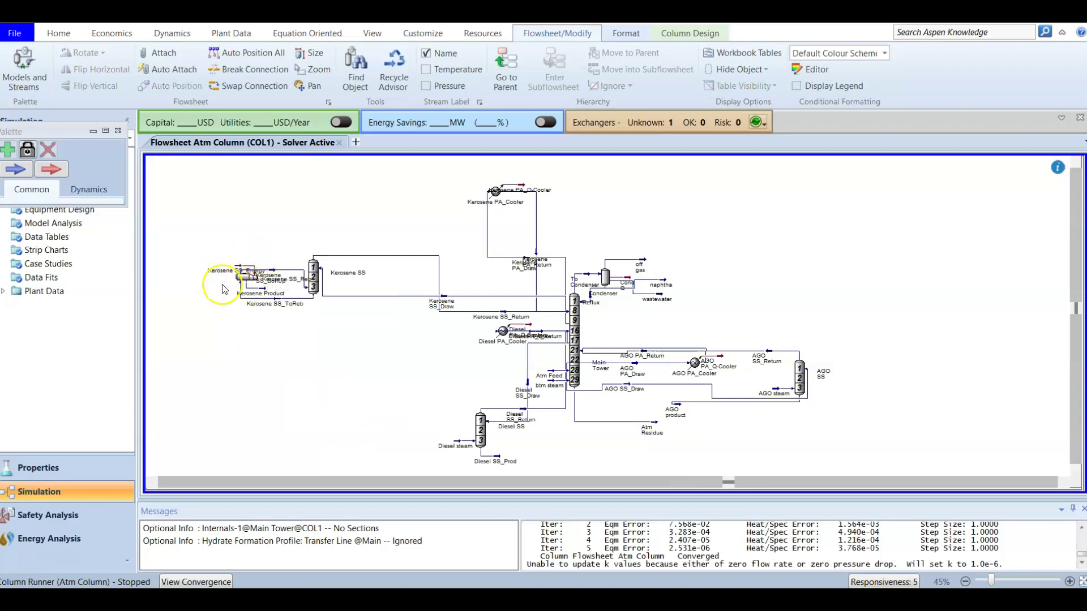
Examine the stream connections of the Kerosene SS_Reb reboiler
mouse_move(251, 281)
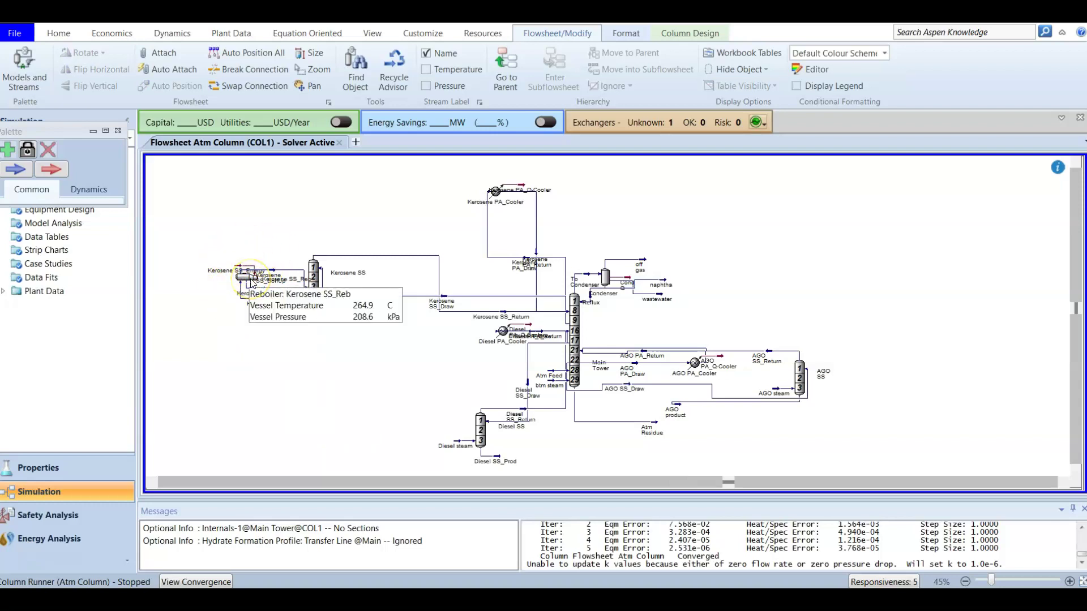
click(252, 282)
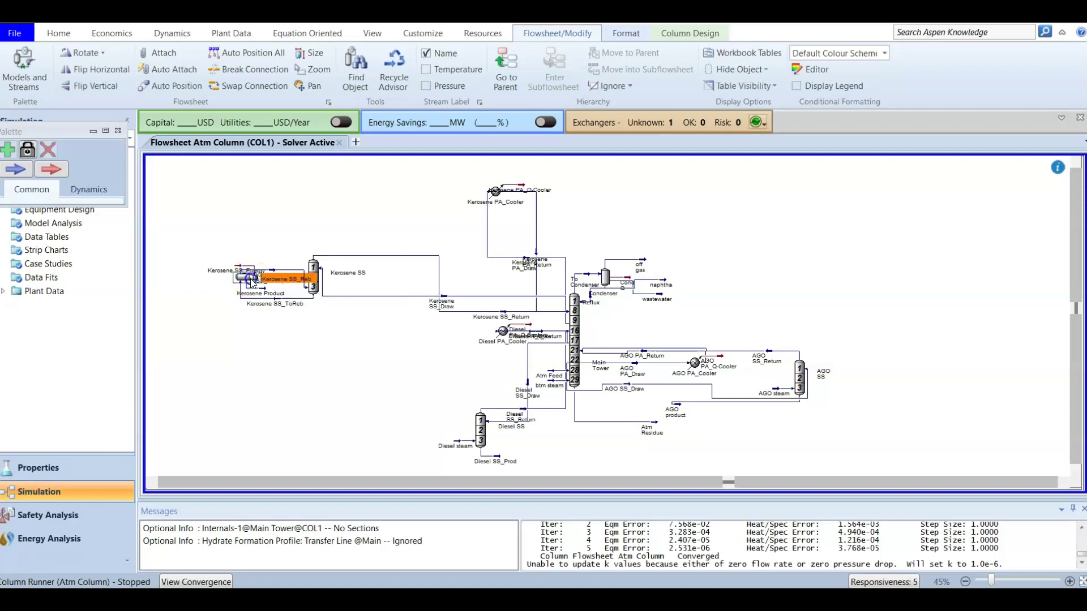
click(428, 283)
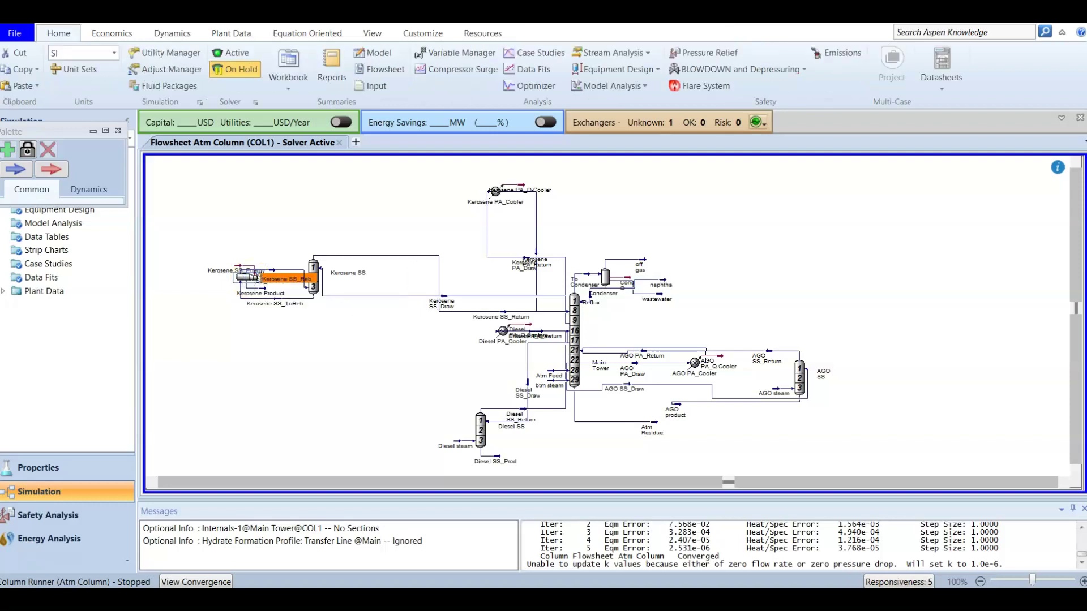
drag(892, 110, 507, 146)
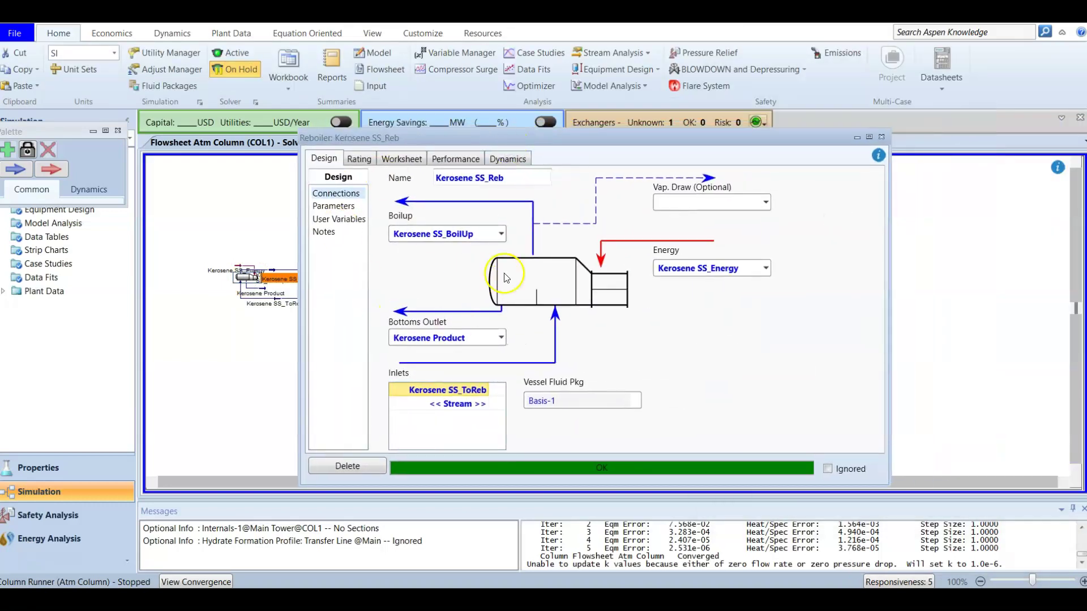
click(881, 137)
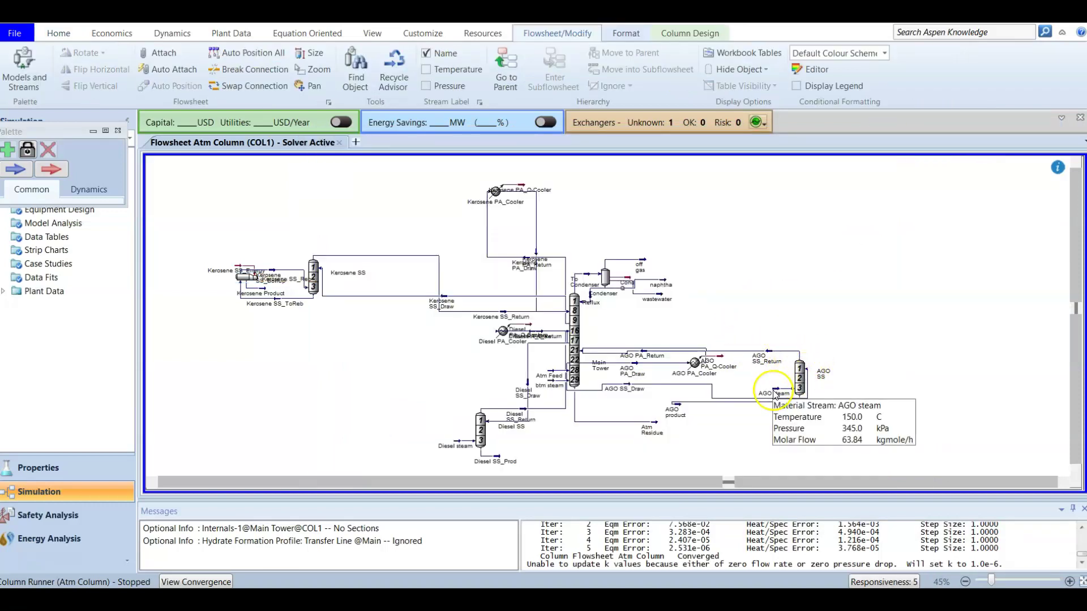
Move the Diesel PA_Cooler outward from the Main Tower, between the kerosene and diesel side strippers
mouse_move(457, 447)
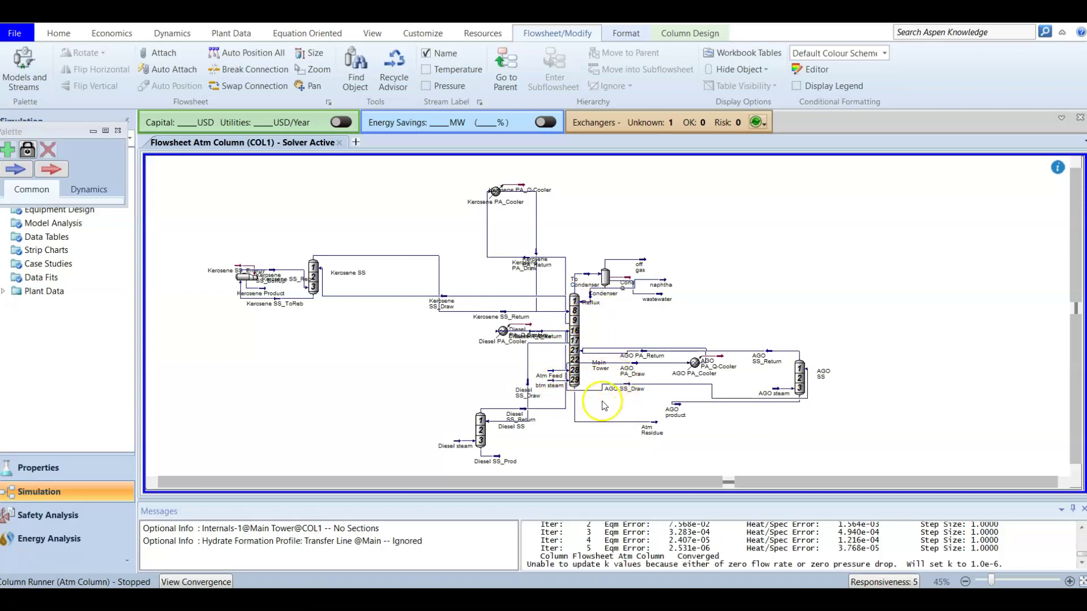
click(502, 331)
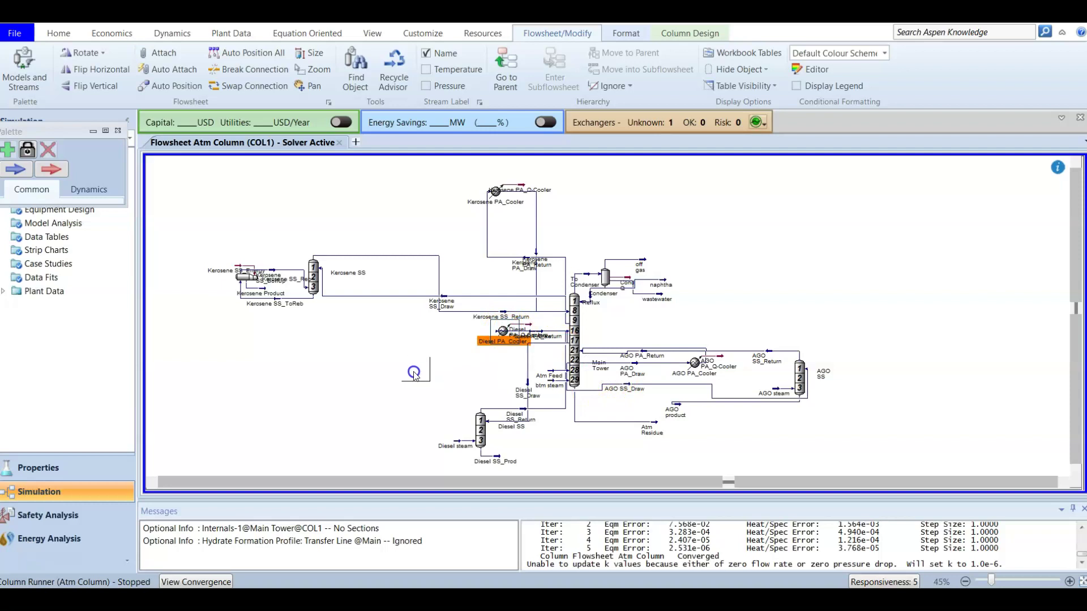
drag(384, 363, 382, 361)
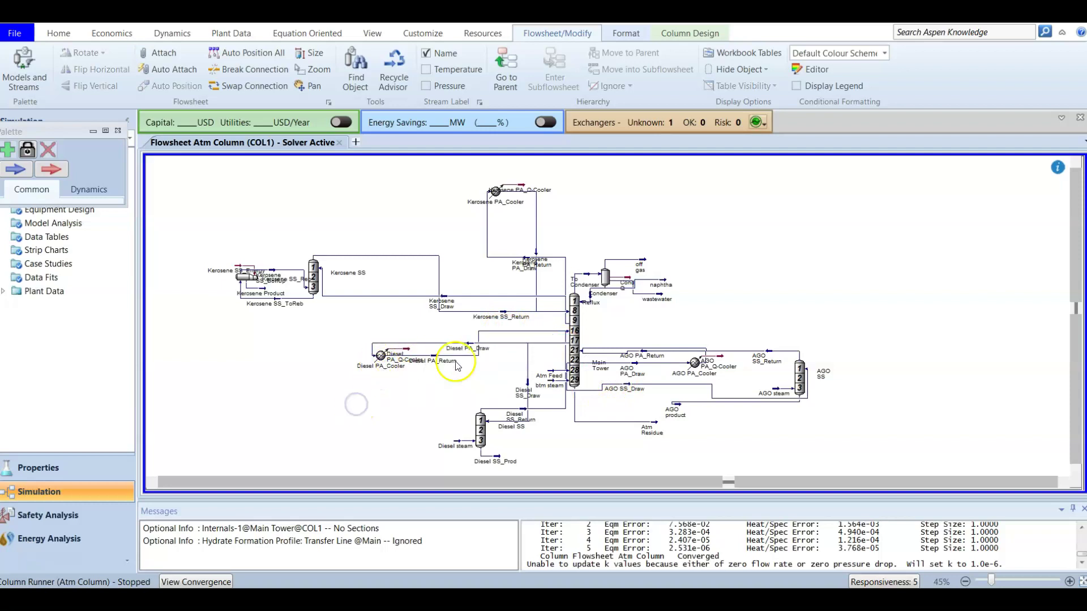
Move the Kerosene PA_Cooler across the Main Tower to the product side, above the AGO SS stripper
mouse_move(562, 342)
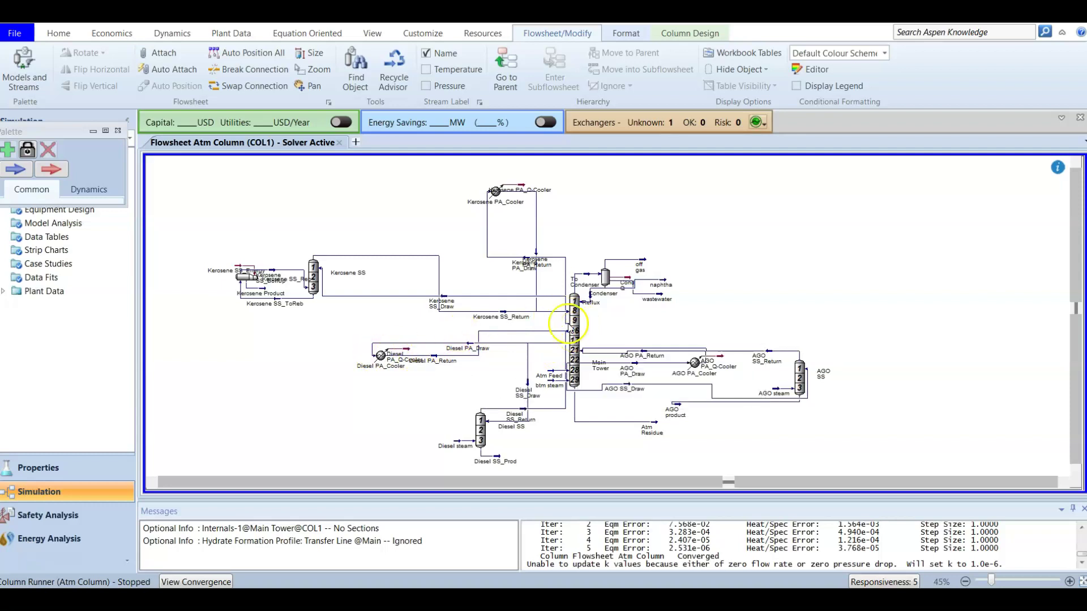
click(495, 192)
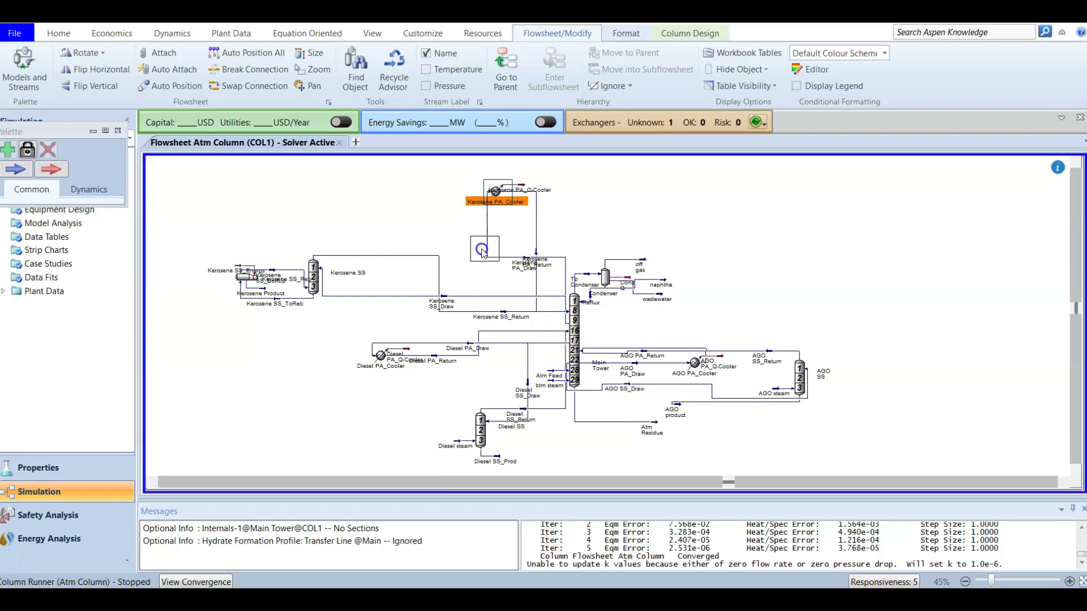
drag(762, 308, 763, 307)
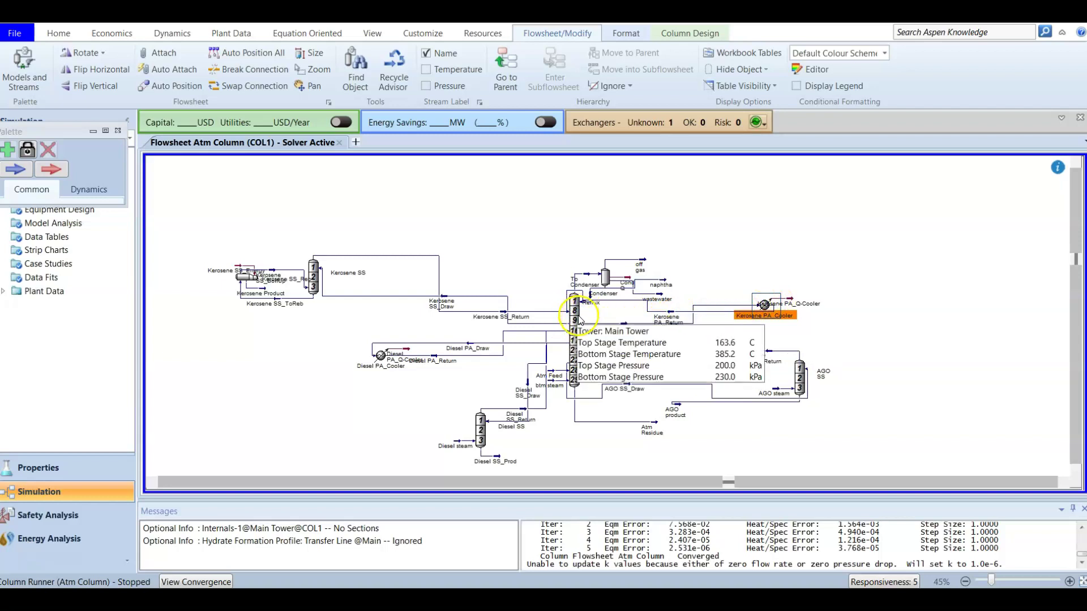
click(402, 381)
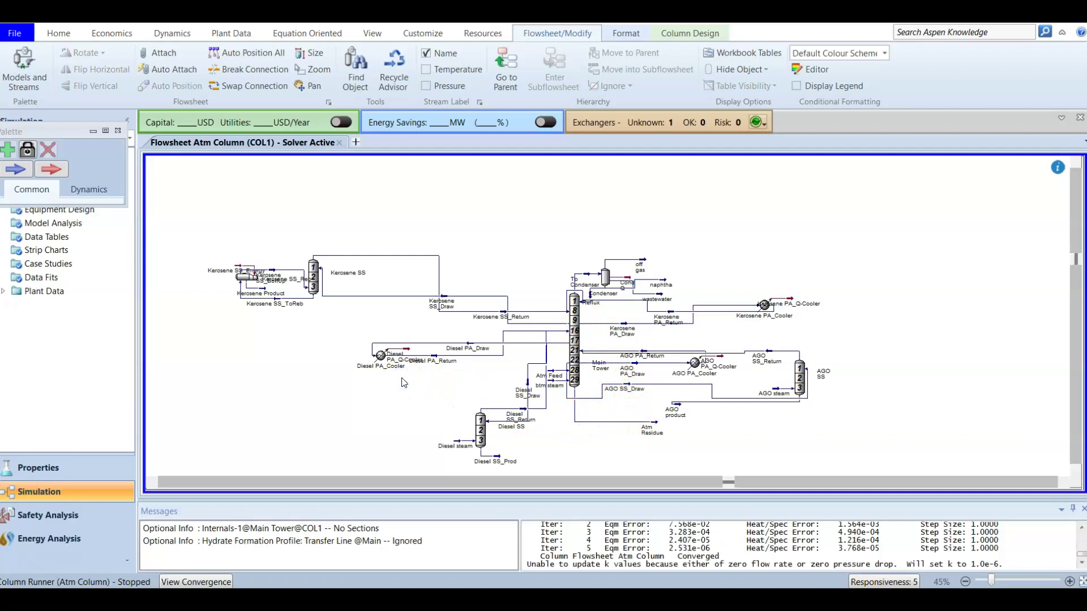
Shift the AGO PA_Cooler closer to the Main Tower
click(694, 365)
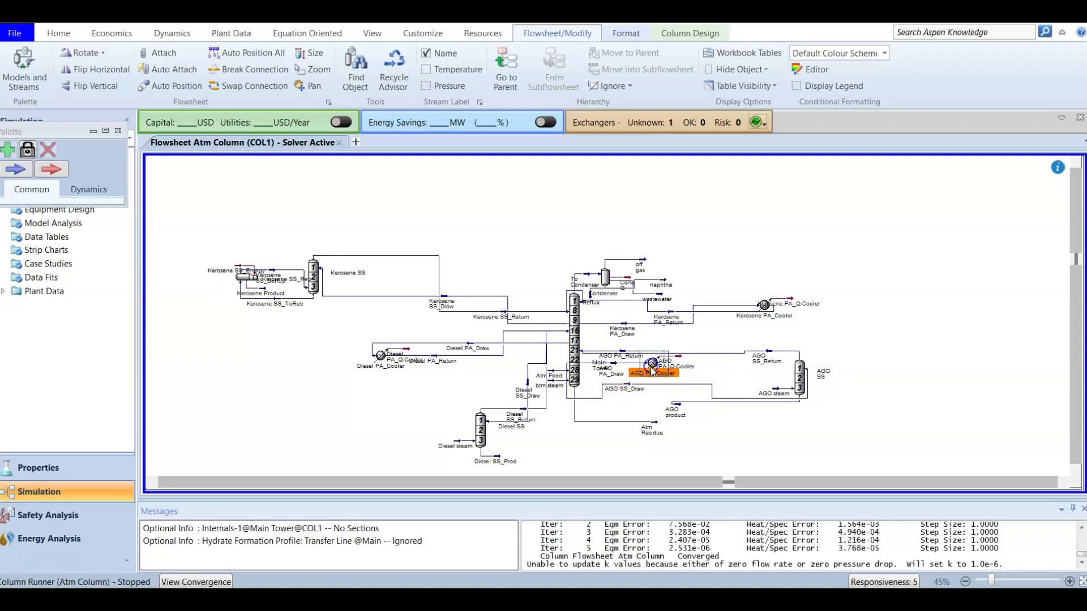
mouse_move(575, 374)
click(862, 231)
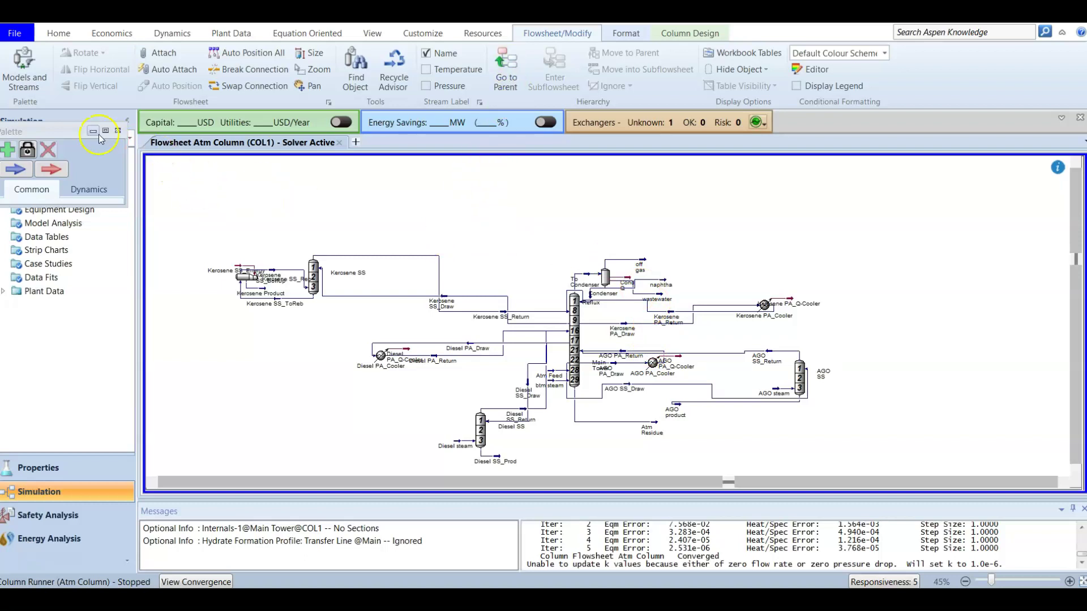
Return from the column subflowsheet to the main flowsheet and open the Workbook on its material streams
drag(60, 133, 439, 201)
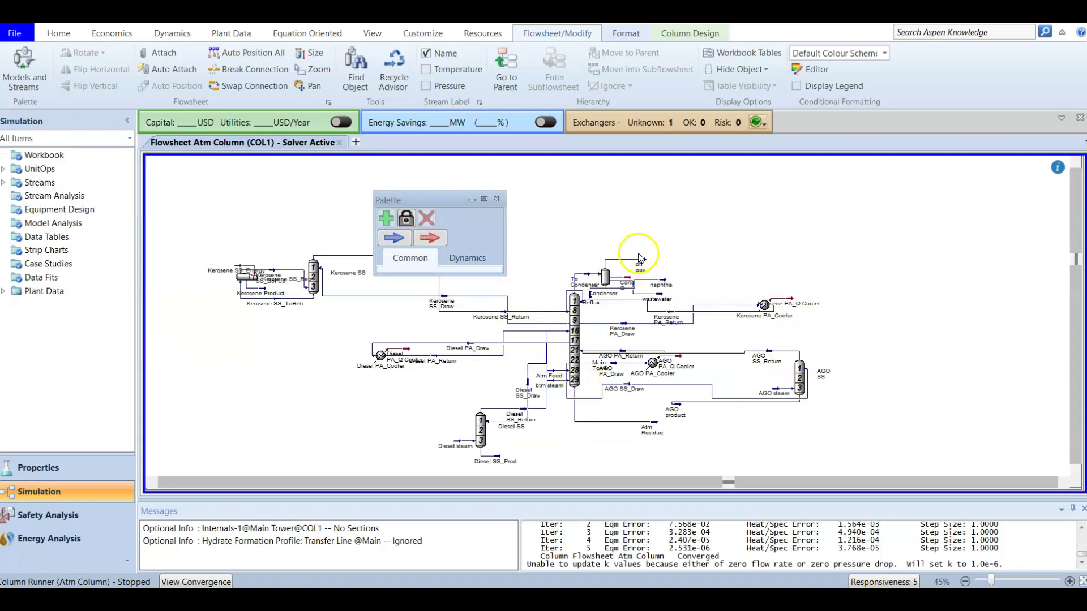
click(496, 200)
click(504, 80)
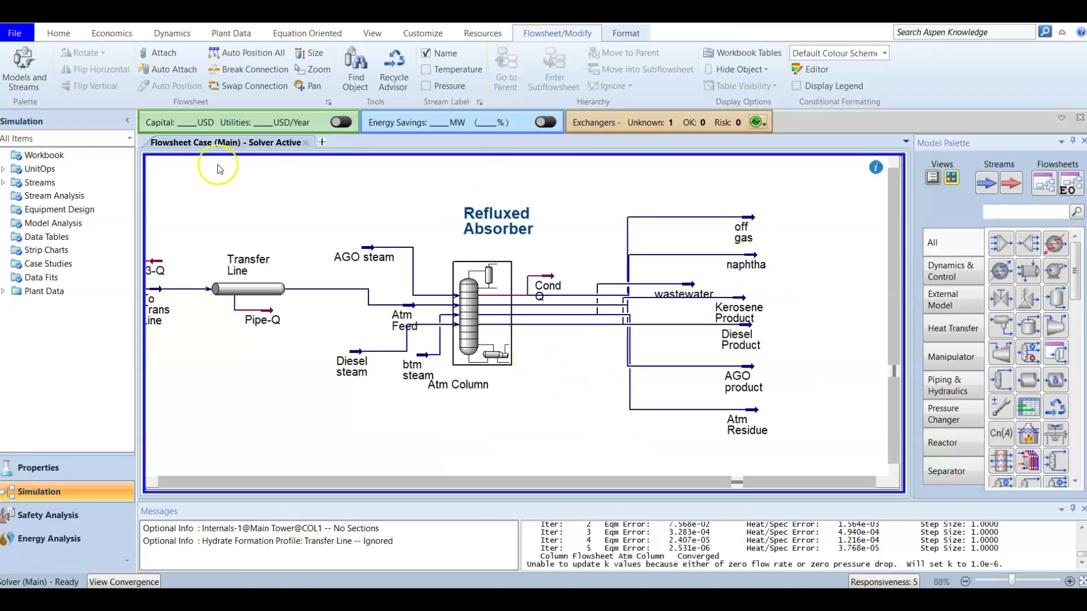
double_click(86, 160)
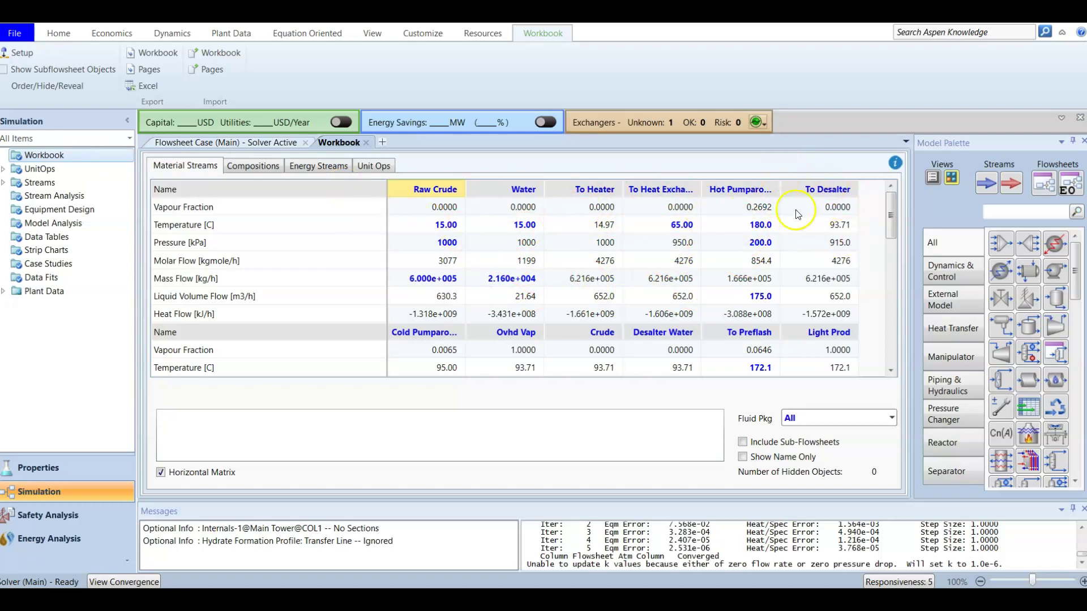
Return to the main flowsheet from the Workbook and enter the Atm Column subflowsheet
click(49, 492)
click(213, 141)
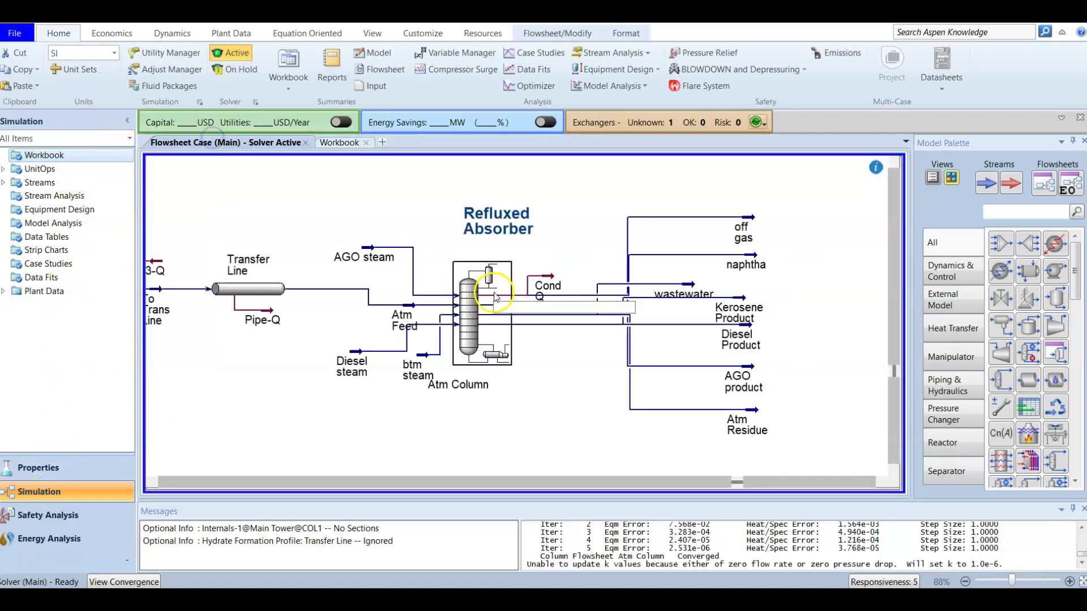
click(568, 34)
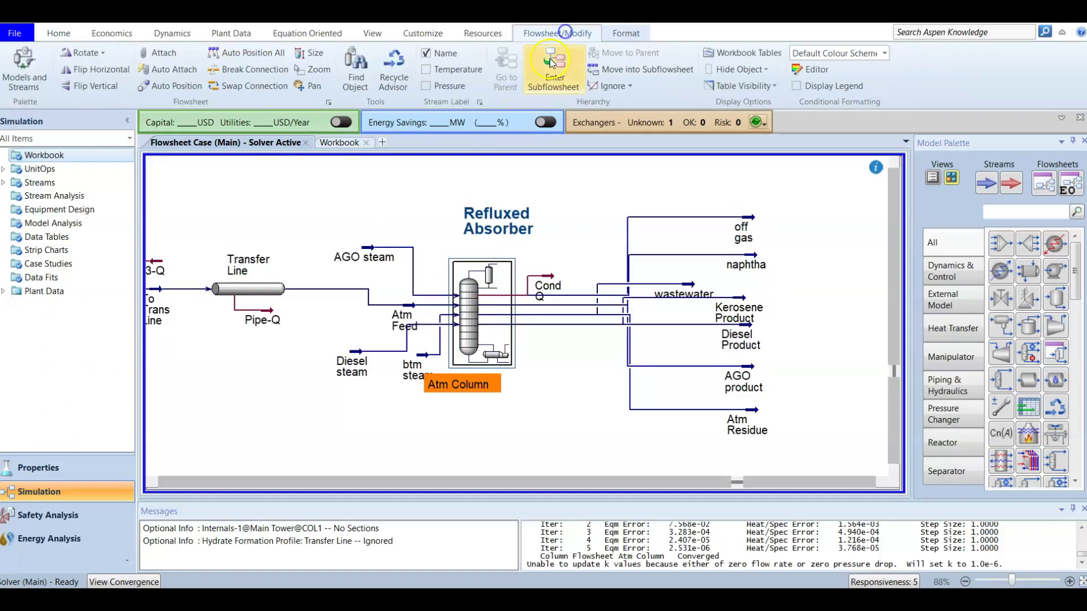
click(541, 72)
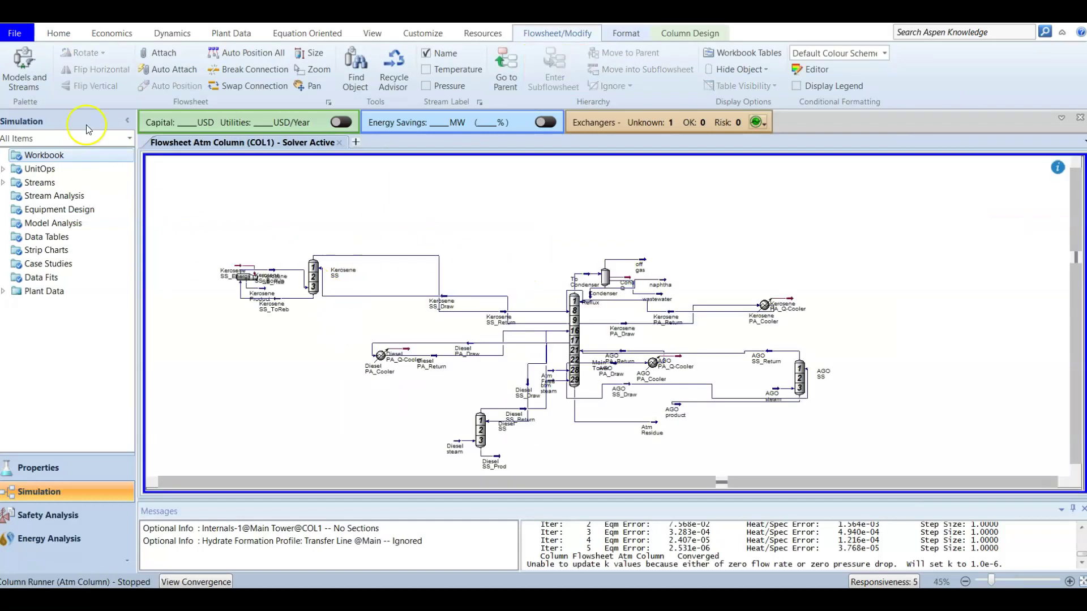
Open the Workbook from the column subflowsheet and review the conditions and flows of its material streams
double_click(67, 156)
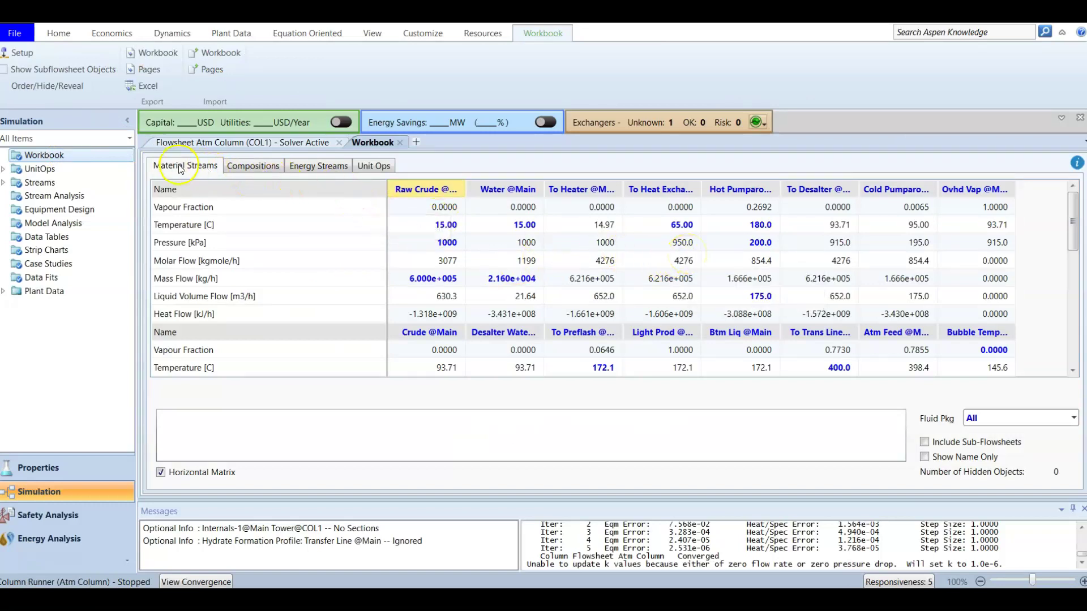
scroll(422, 225, down, 5)
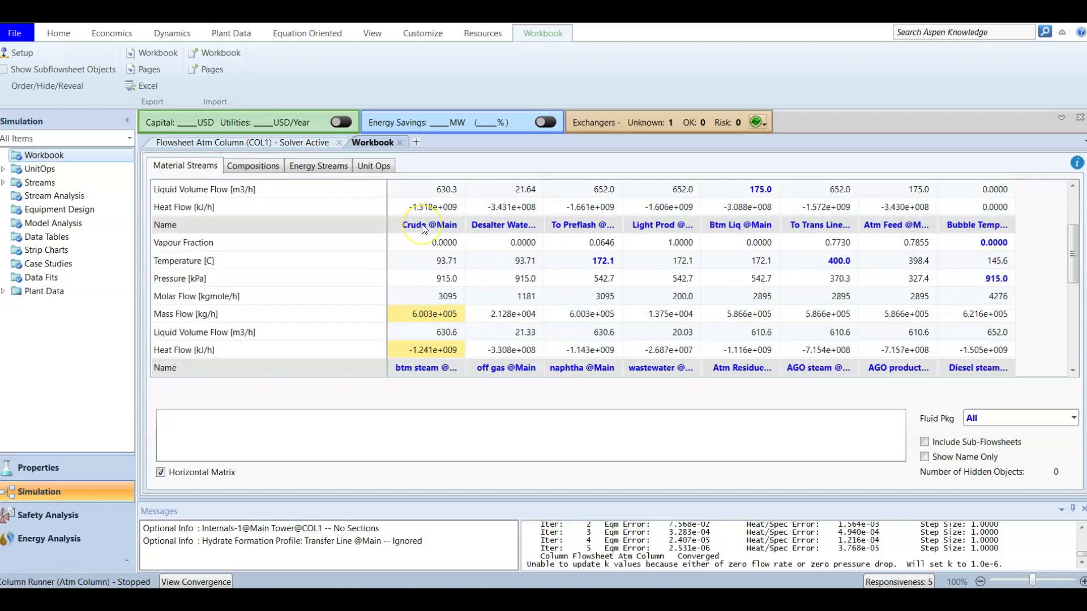
scroll(422, 228, down, 1)
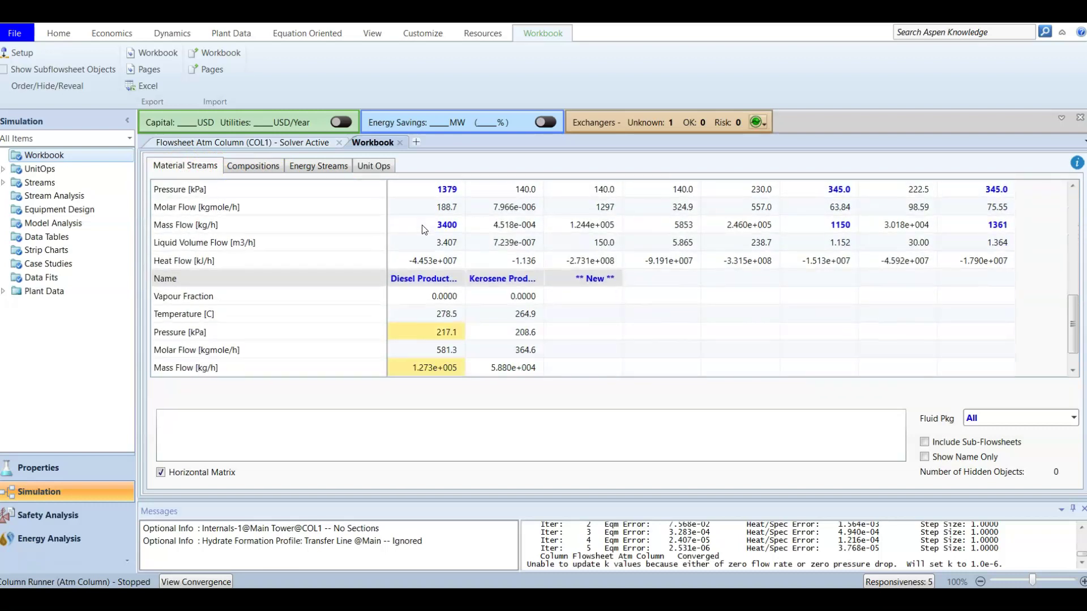
Examine the component mole fractions of all Workbook streams, from Raw Crude through to the diesel and kerosene products
click(263, 167)
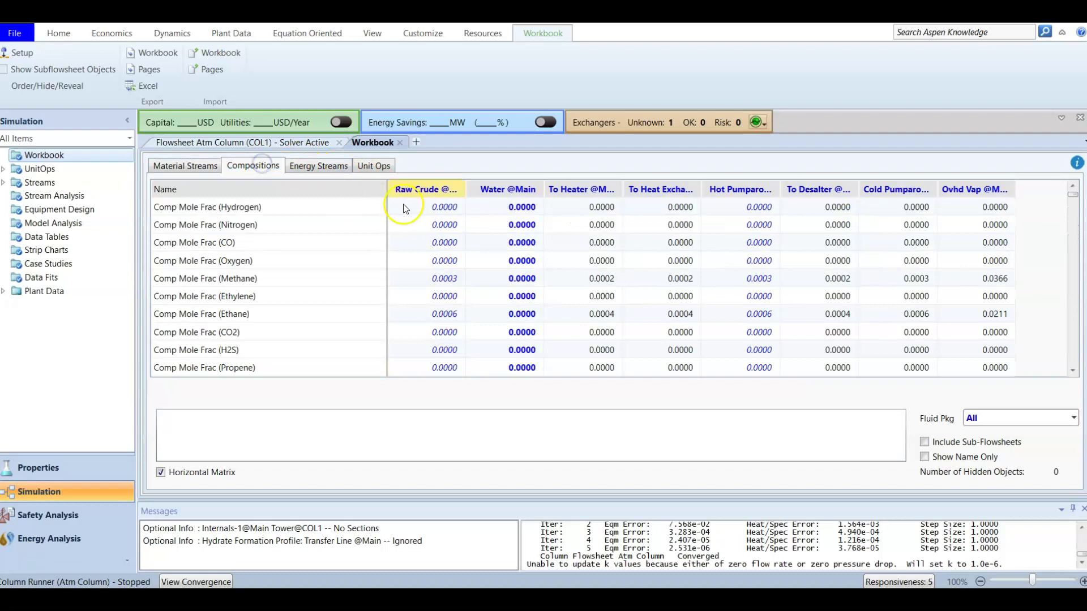
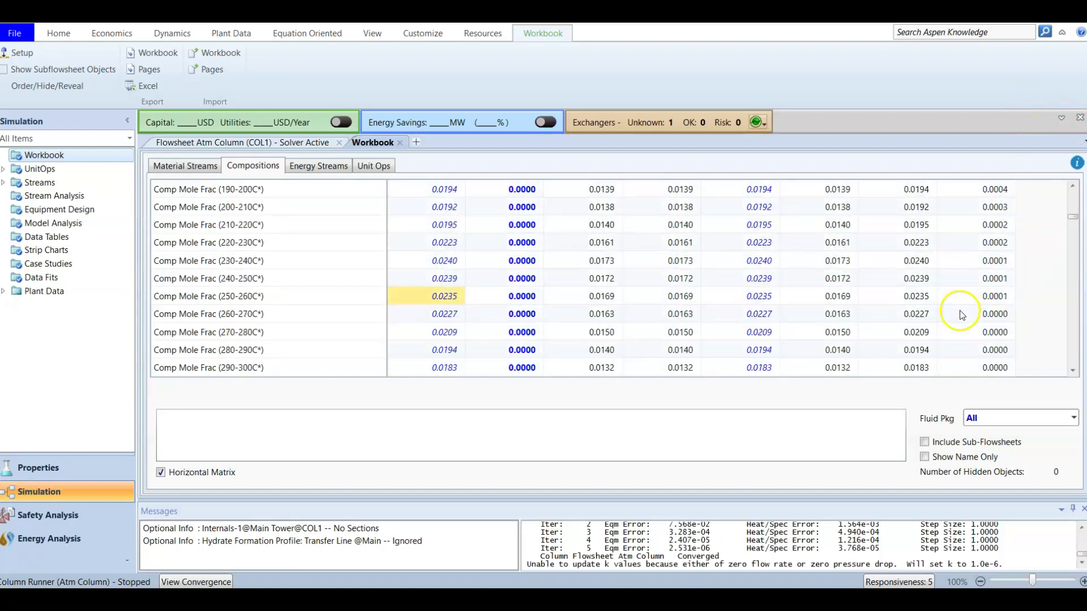
scroll(941, 331, down, 7)
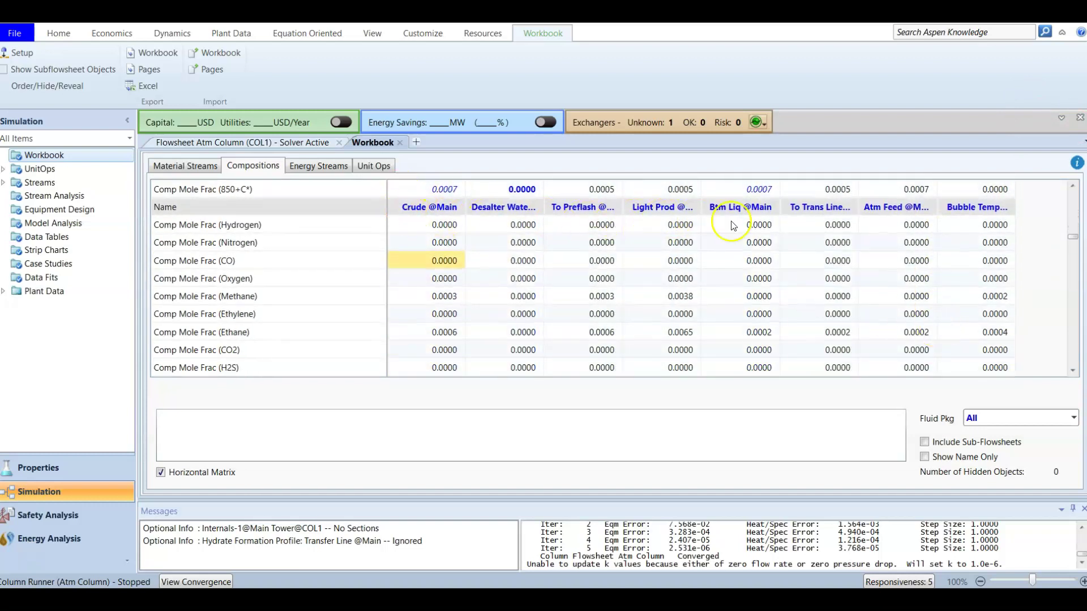
scroll(917, 232, down, 8)
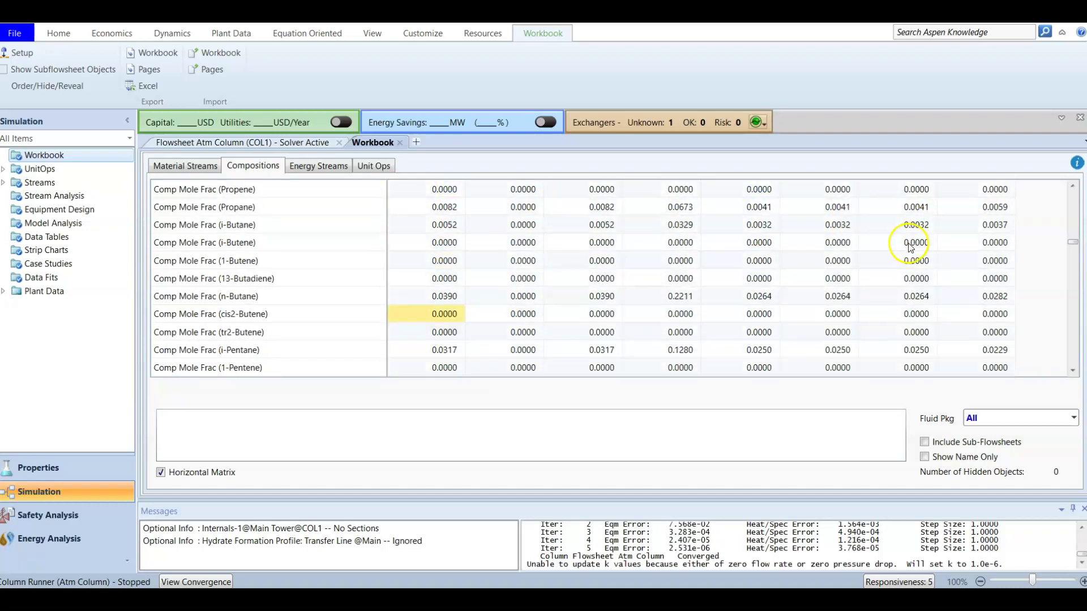
scroll(904, 254, down, 10)
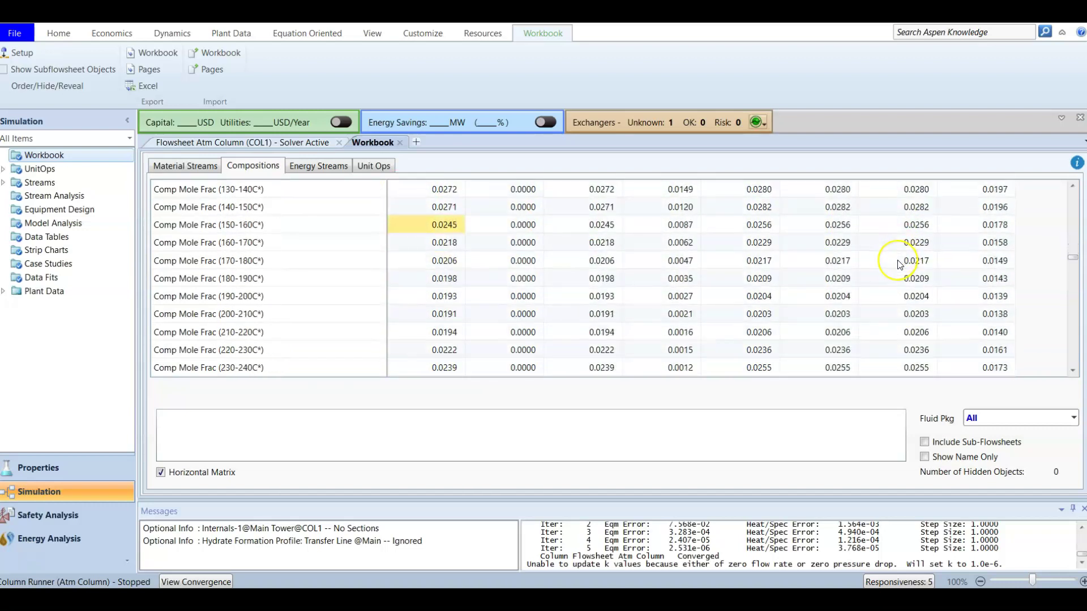
scroll(898, 266, down, 10)
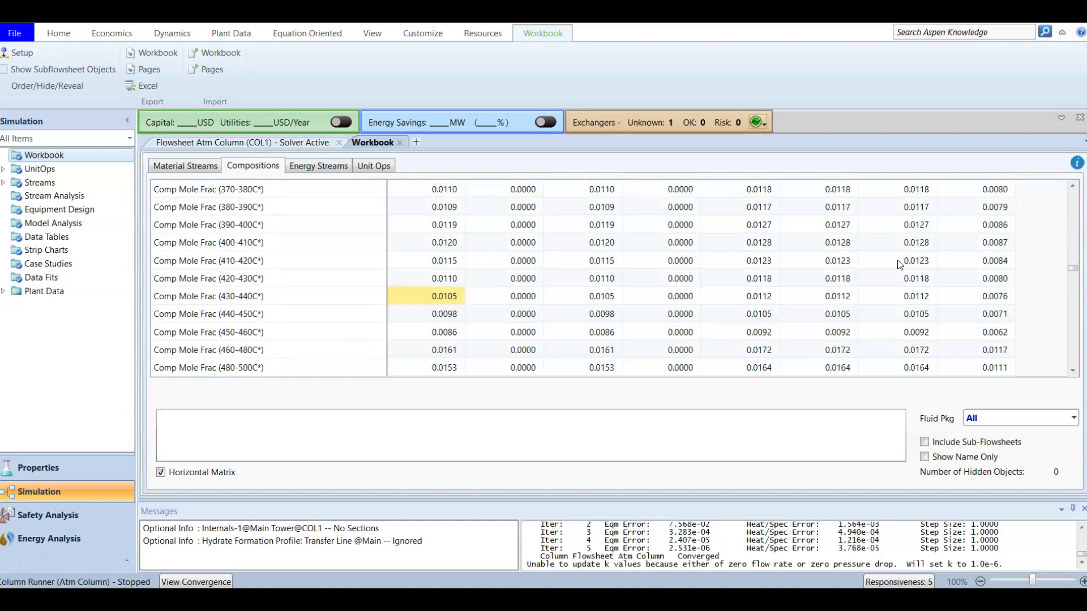
scroll(898, 270, down, 3)
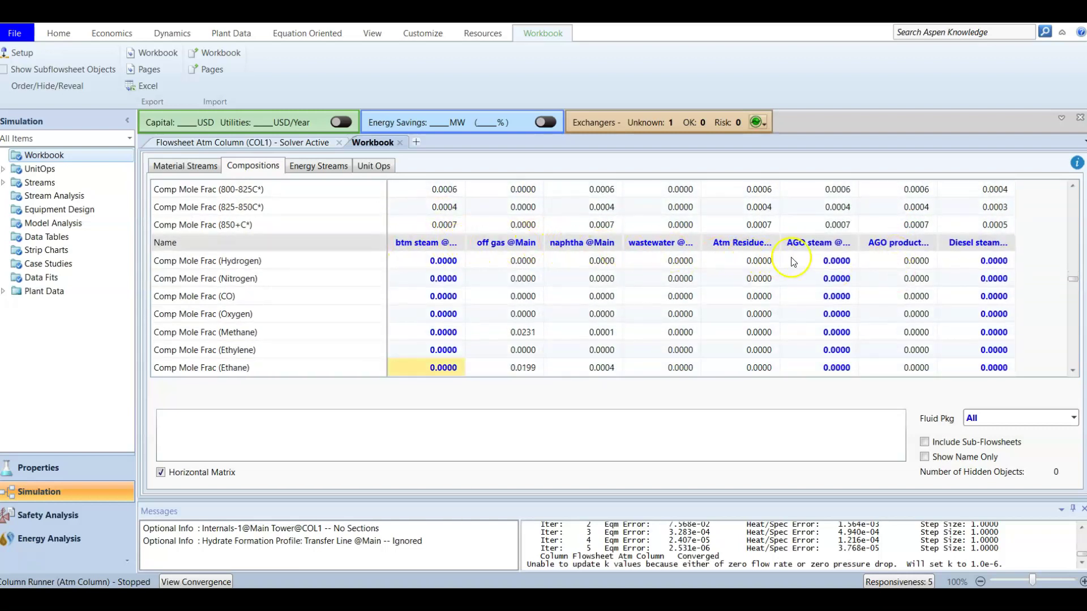
scroll(970, 250, down, 10)
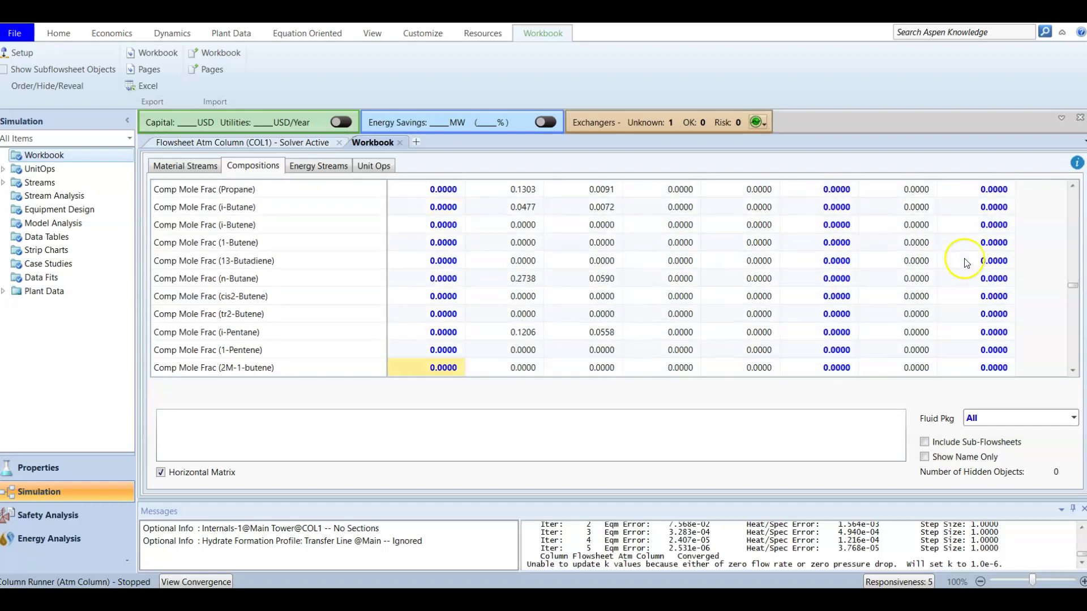
scroll(961, 278, down, 11)
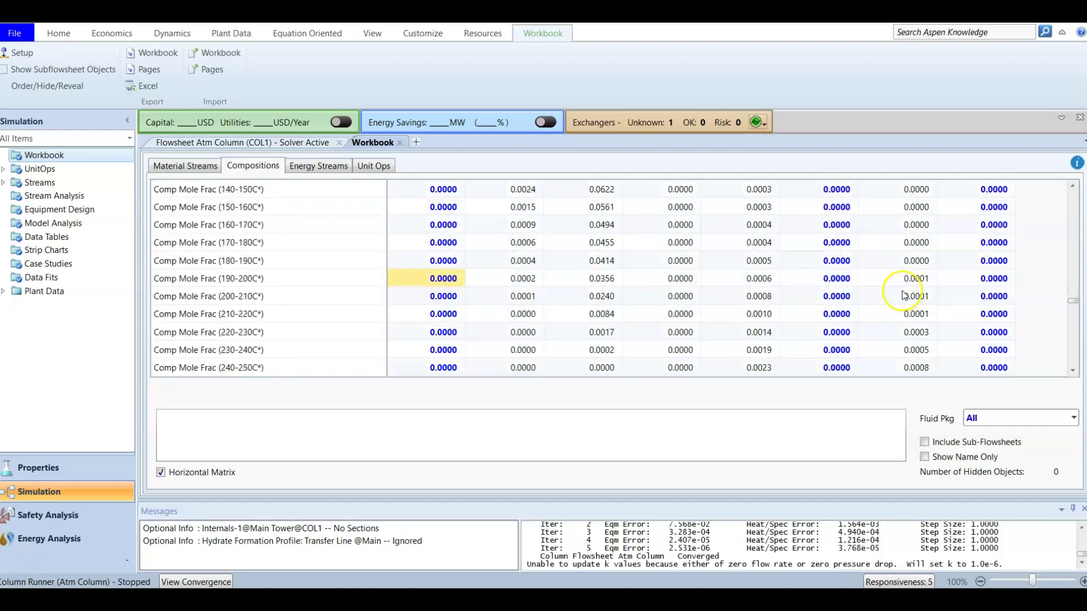
scroll(872, 319, down, 12)
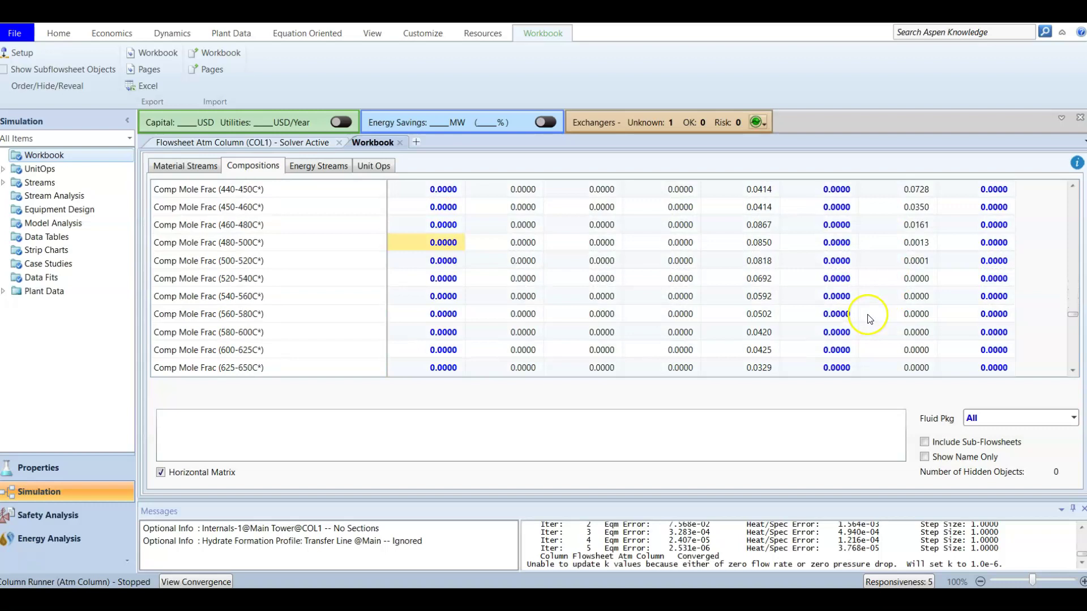
scroll(870, 319, down, 1)
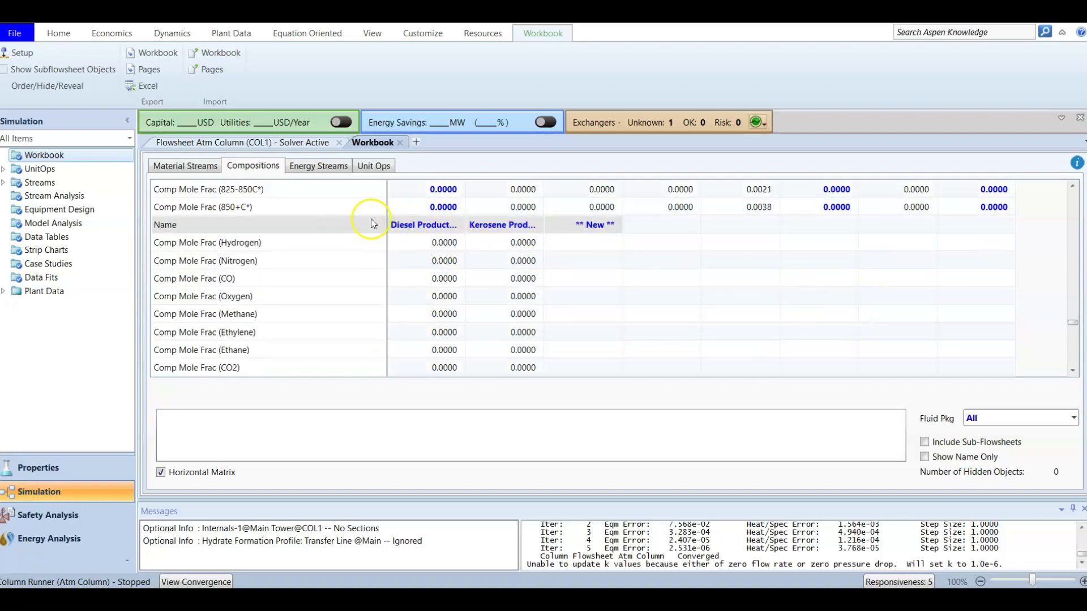
scroll(452, 249, down, 5)
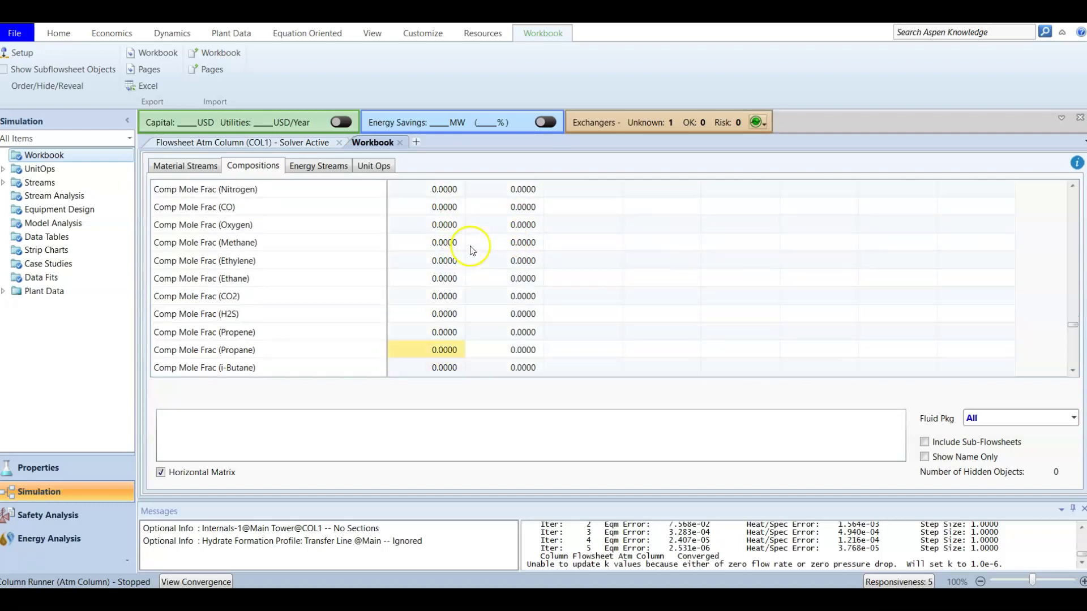
scroll(465, 270, down, 8)
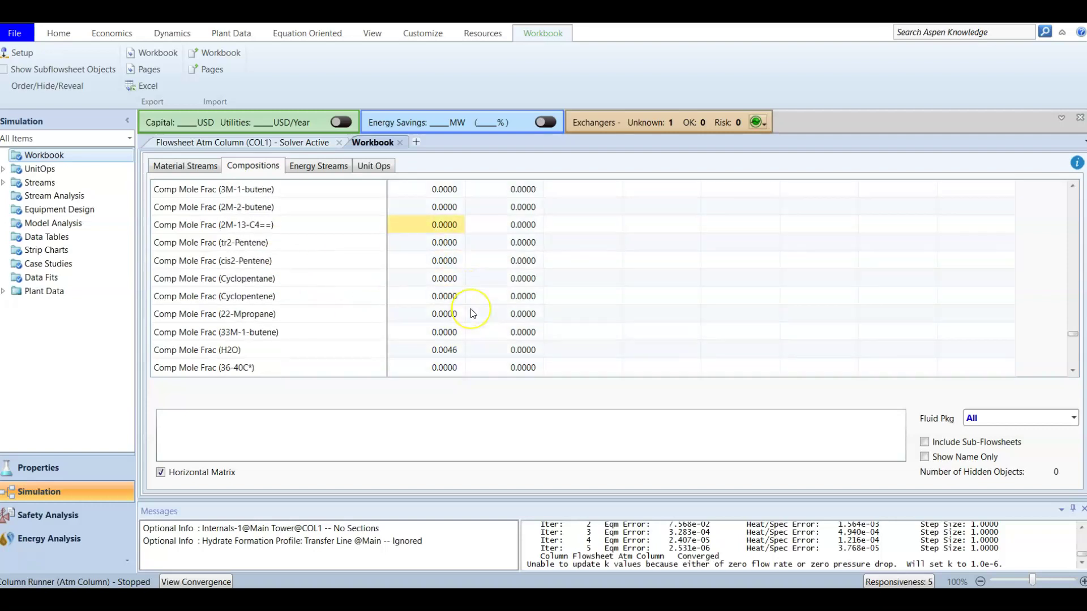
scroll(471, 311, down, 5)
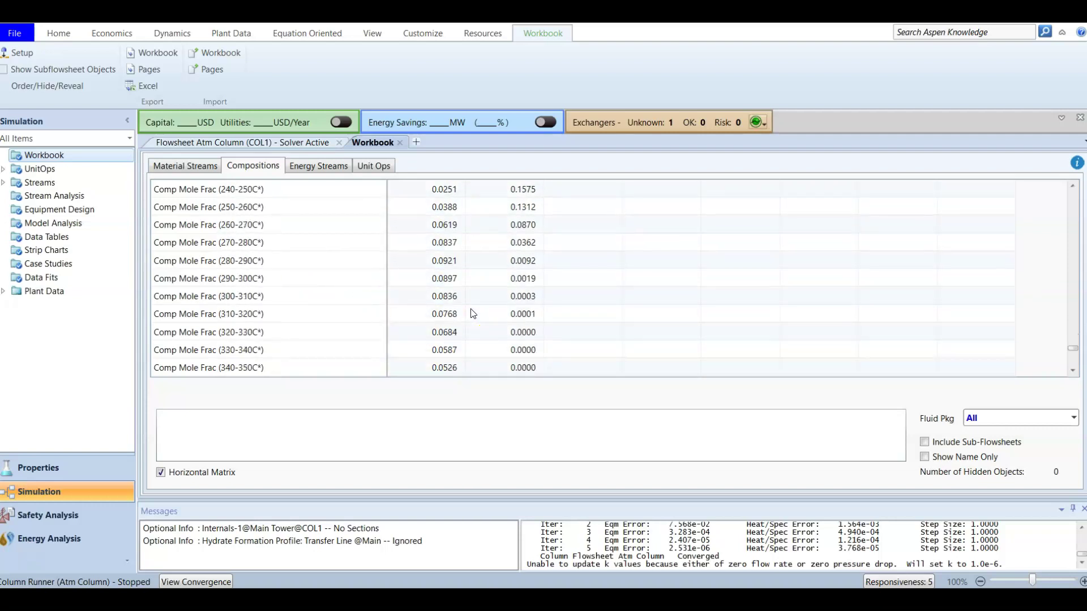
Review the Workbook's energy stream heat flows and its list of unit operations with their inlets and outlets
click(309, 167)
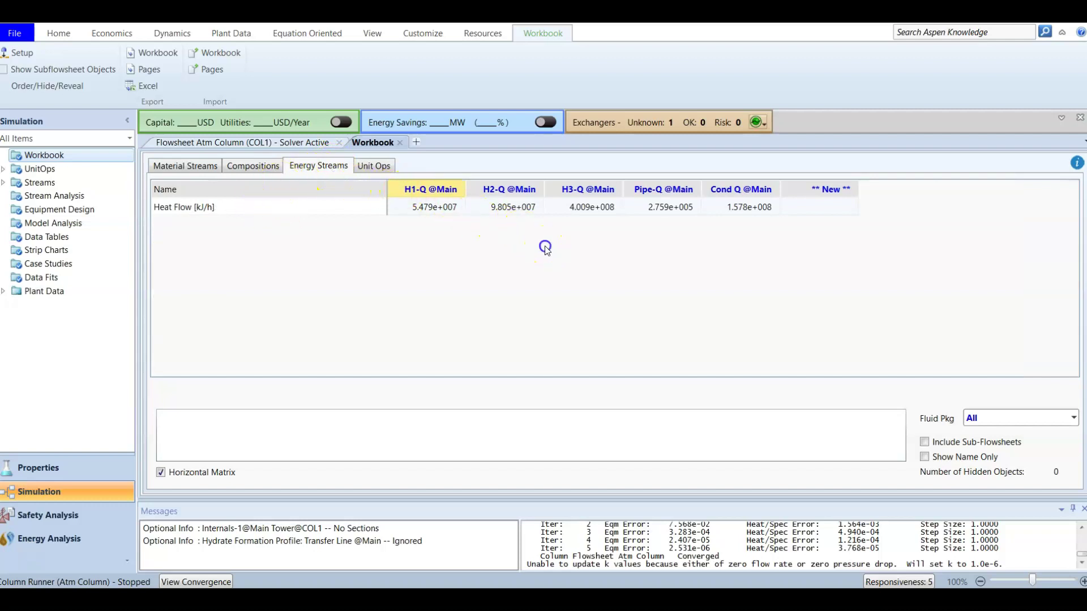
click(368, 165)
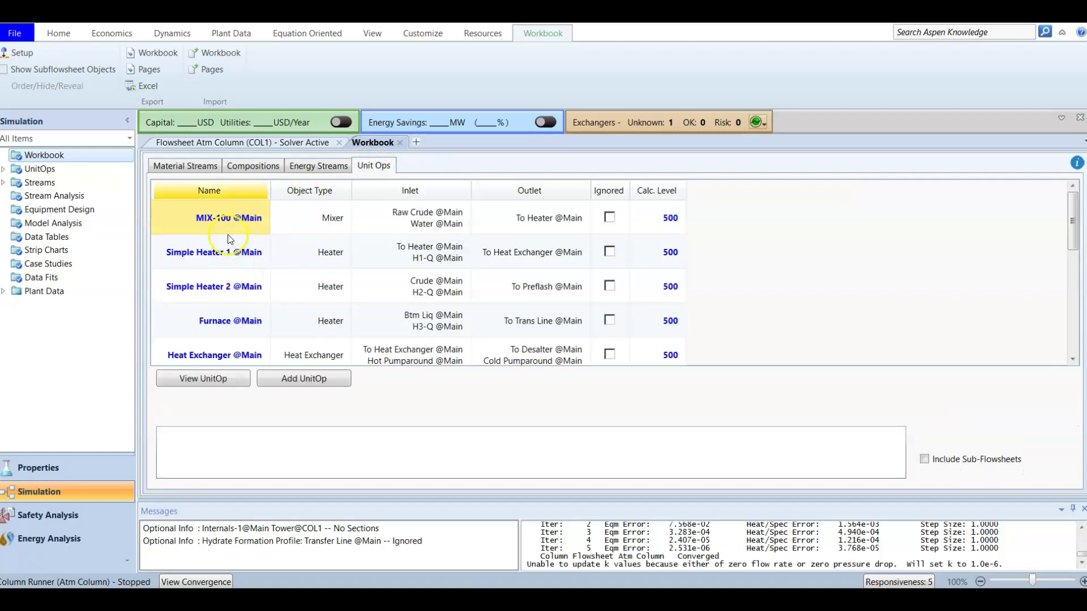
scroll(229, 238, down, 3)
scroll(213, 292, up, 3)
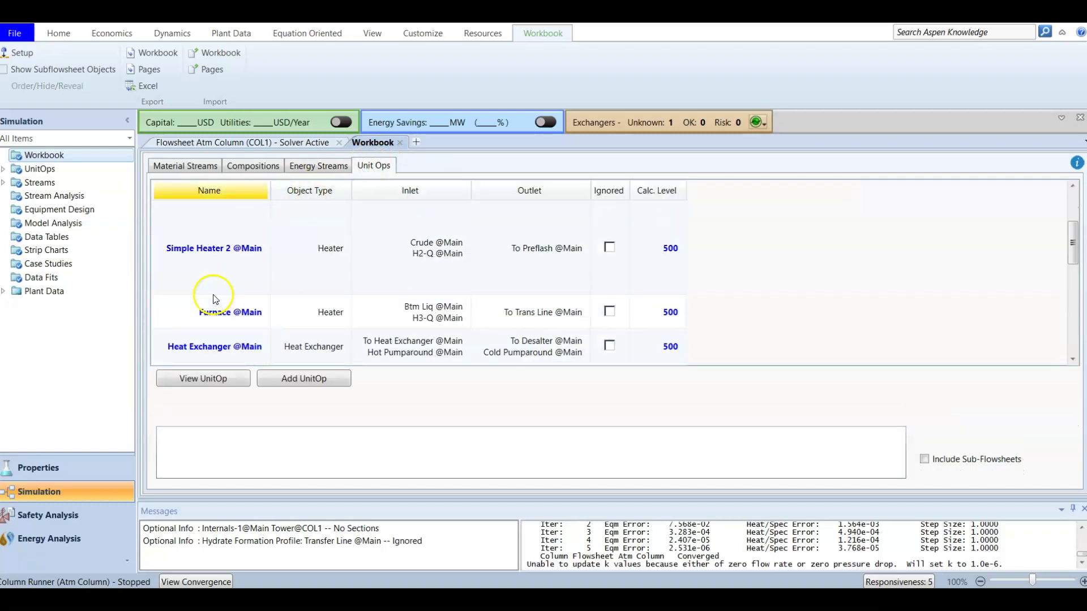
scroll(214, 293, up, 1)
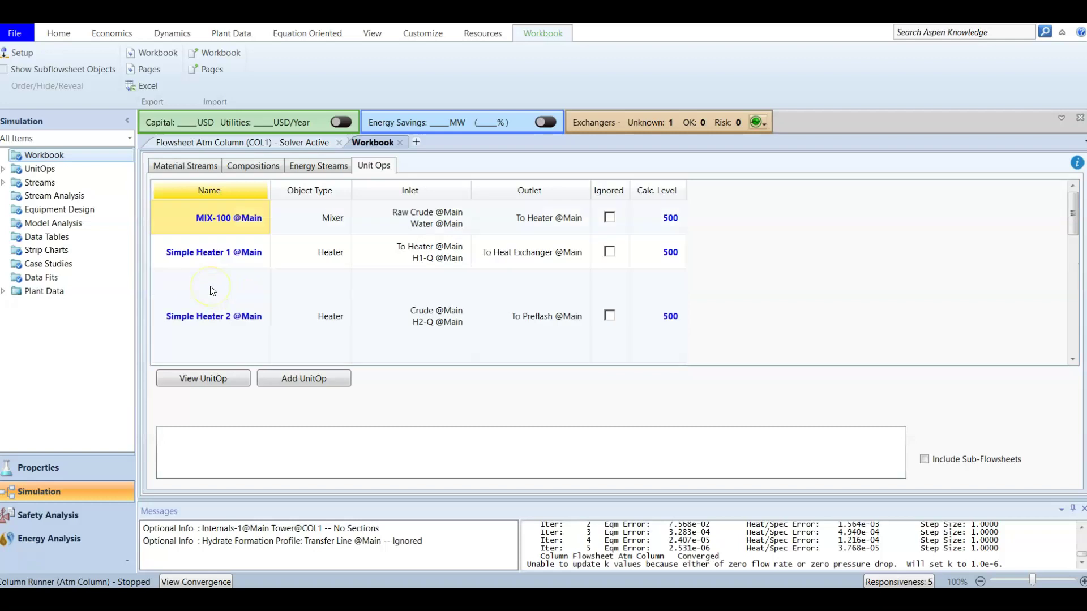
scroll(315, 249, down, 1)
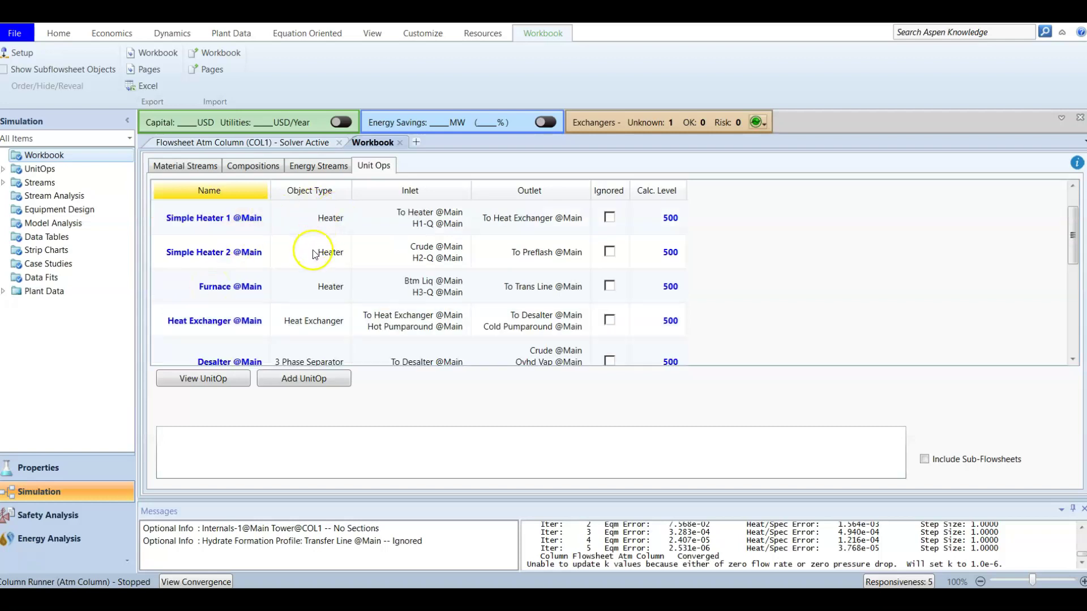
scroll(315, 253, down, 2)
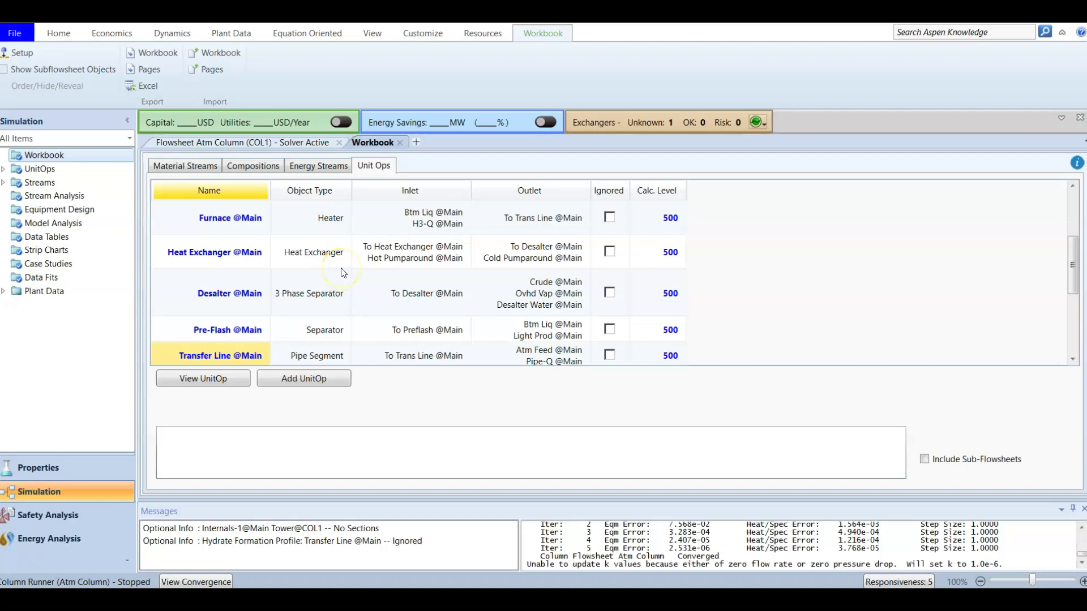
Return to the Atm Column flowsheet and move the Kerosene PA_Cooler up, level with the condenser and slightly closer to the Main Tower
click(202, 142)
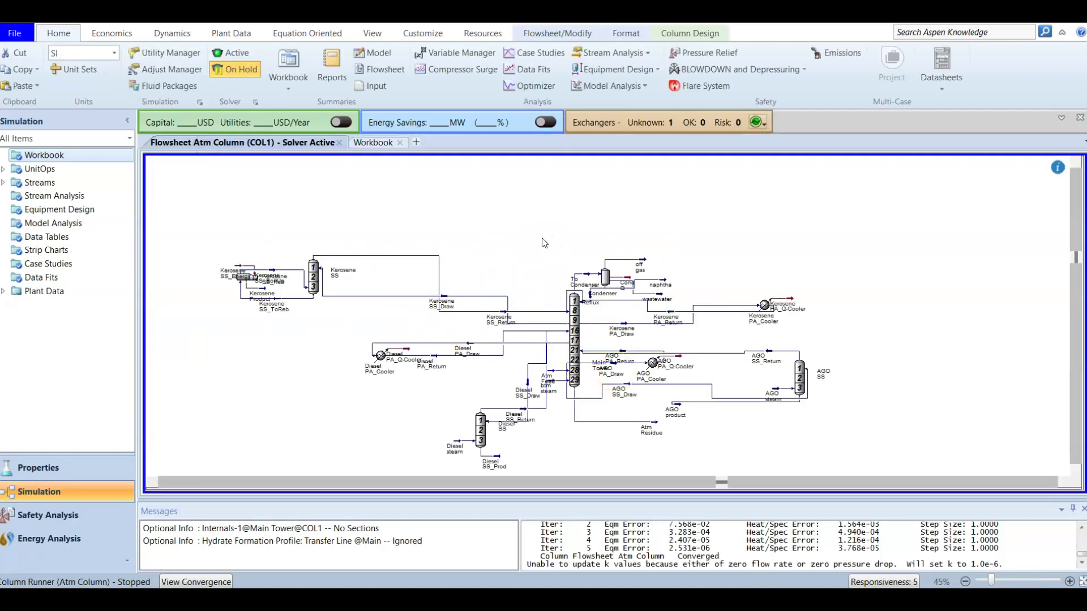
mouse_move(765, 306)
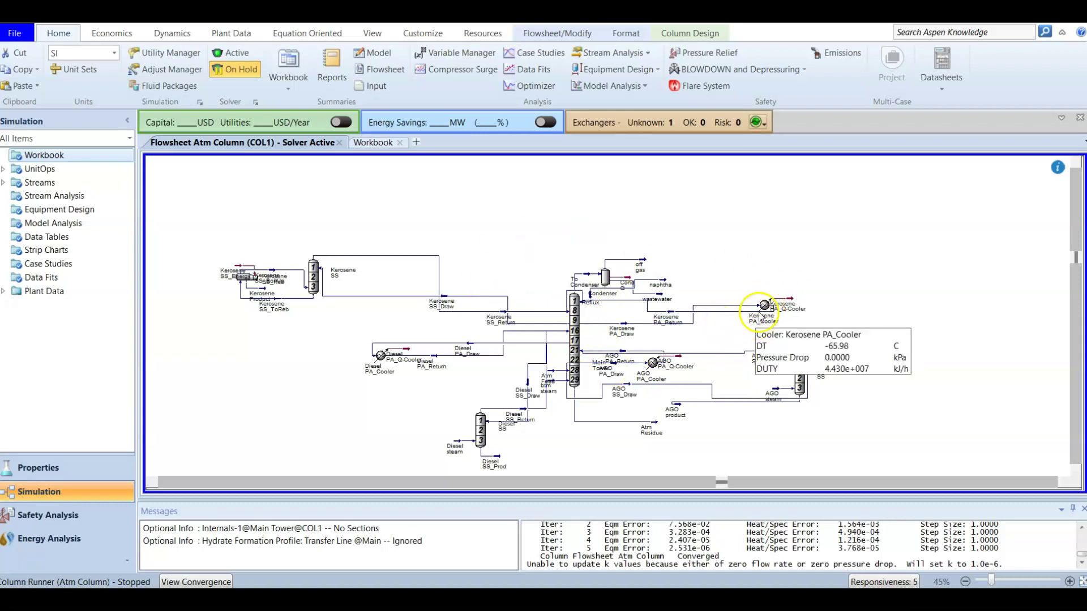
drag(765, 306, 739, 260)
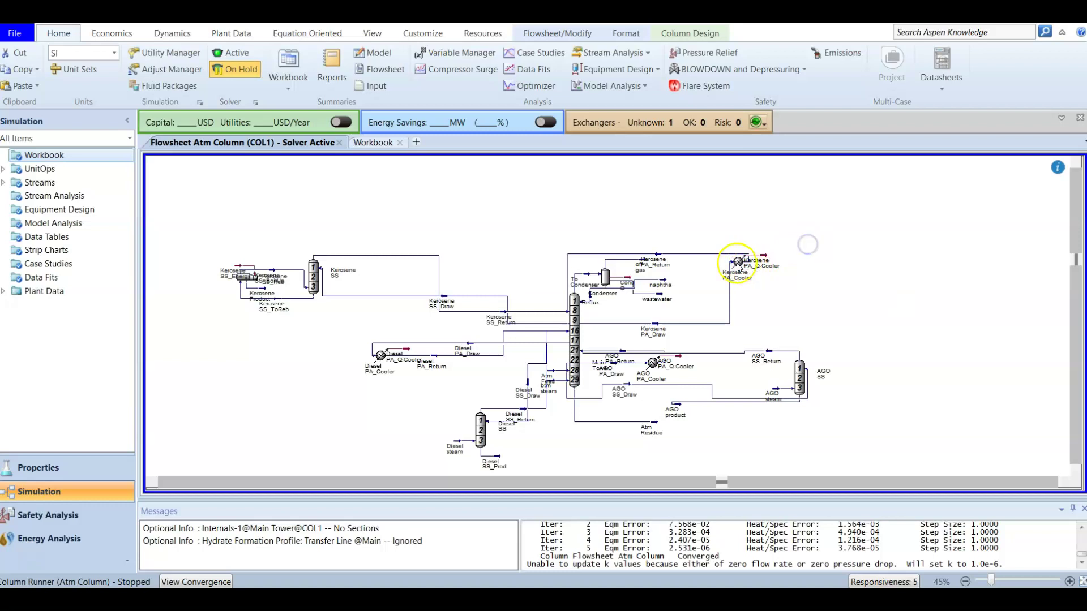
Inspect the Kerosene PA_Cooler's connections and its pressure drop, temperature change and duty parameters, and close its property view
double_click(738, 262)
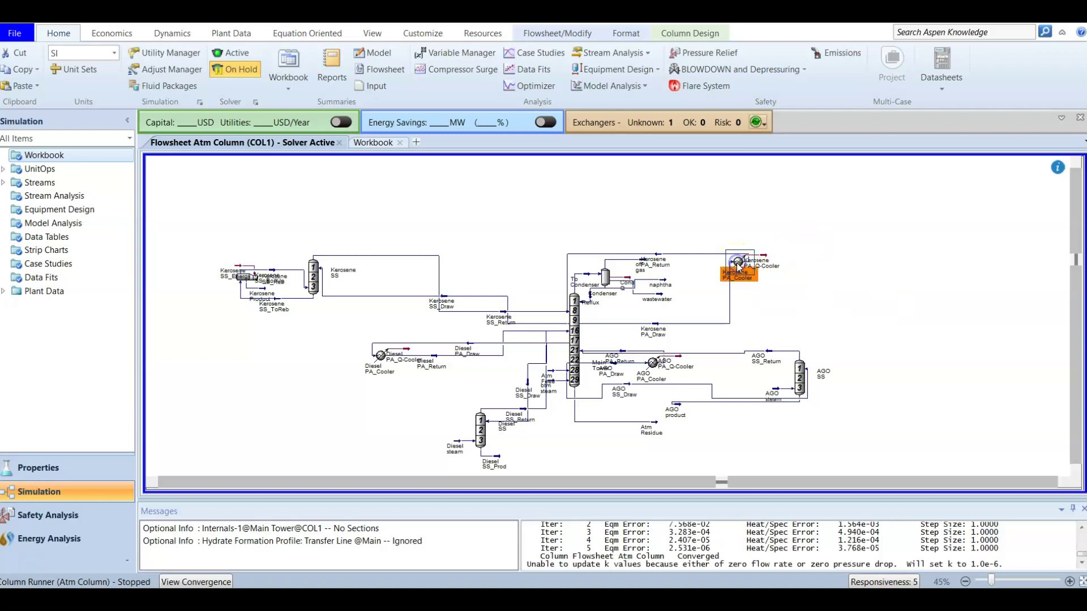
drag(258, 204, 584, 119)
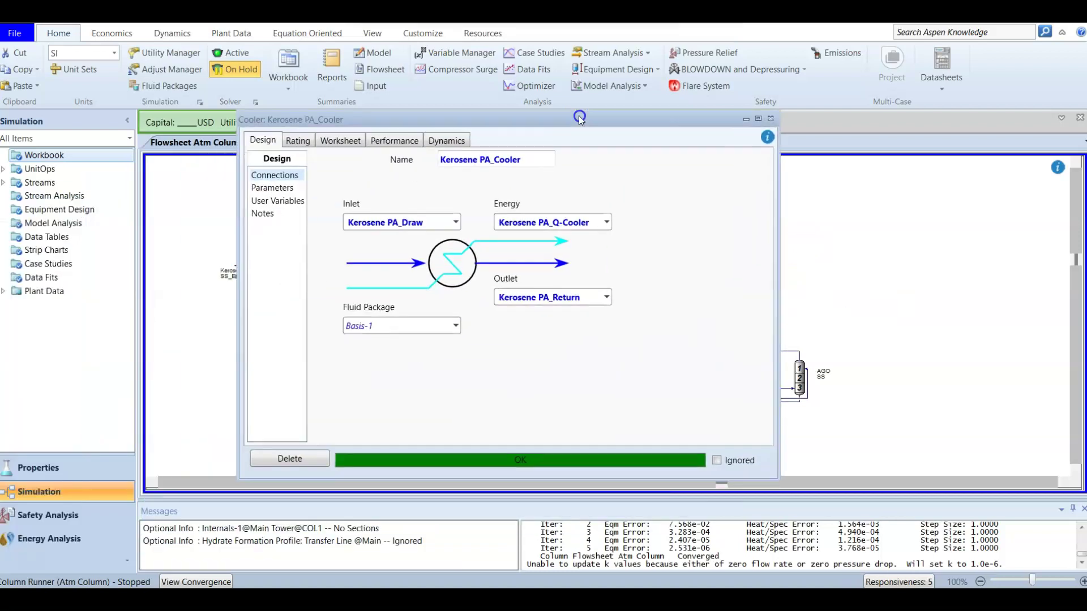
click(285, 189)
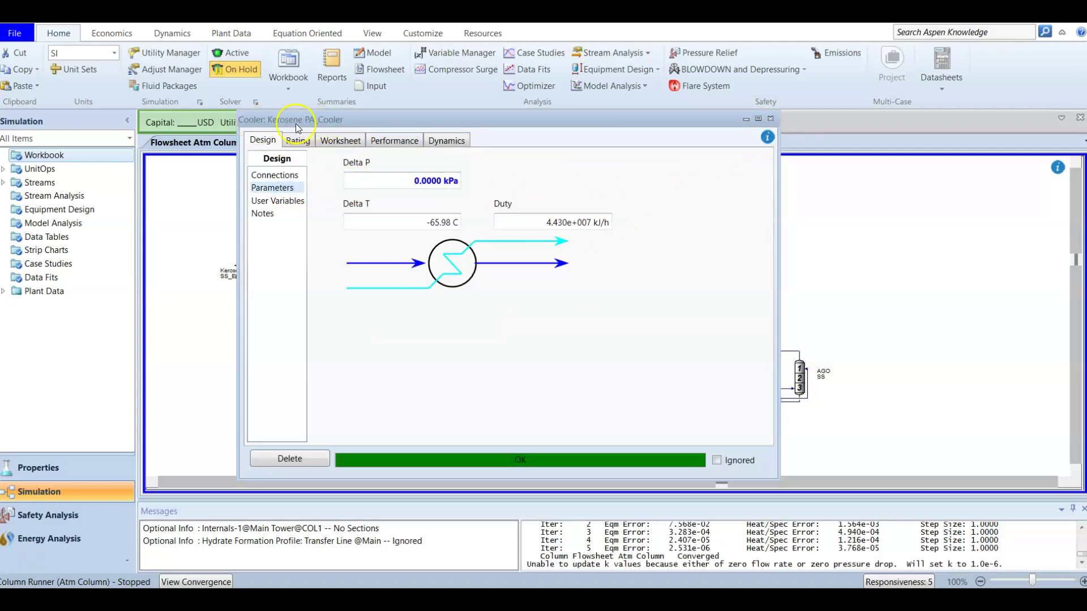
click(770, 119)
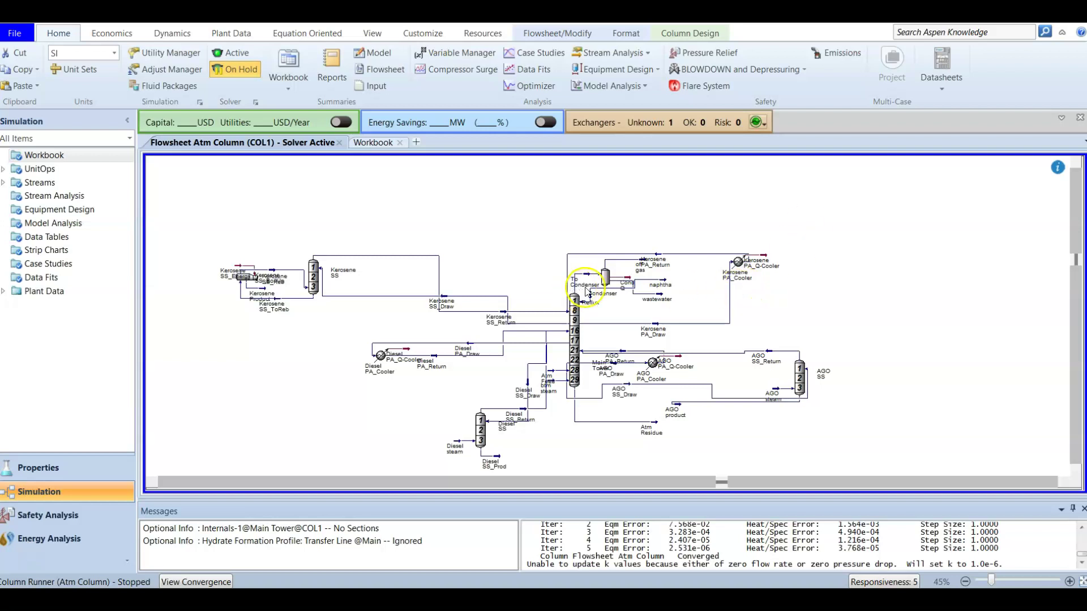
Inspect the three-phase Condenser's connections, performance plot and worksheet stream conditions, and close its property view
click(605, 278)
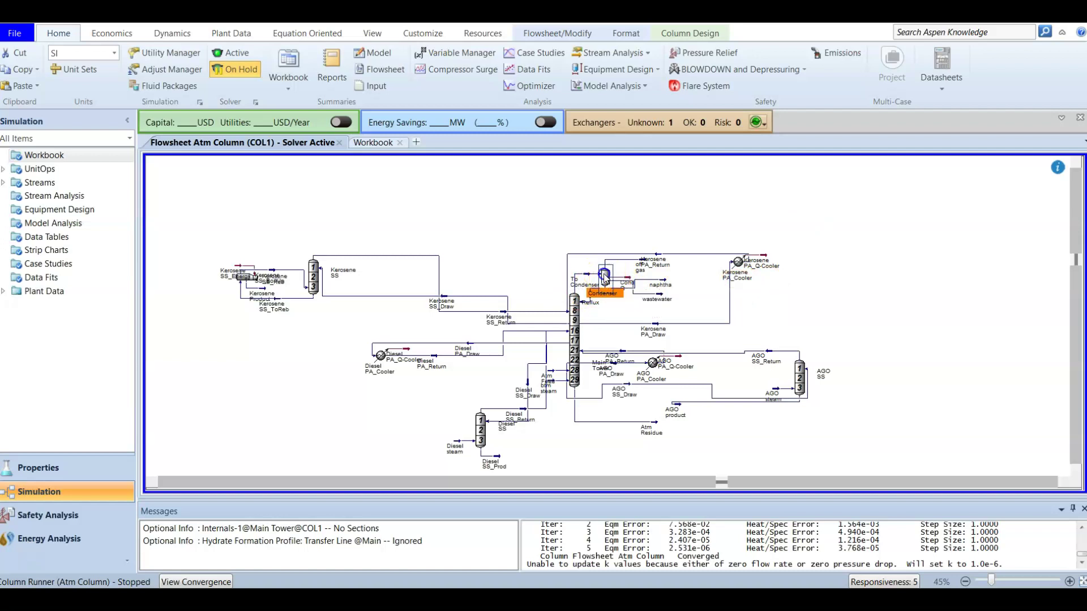
double_click(605, 277)
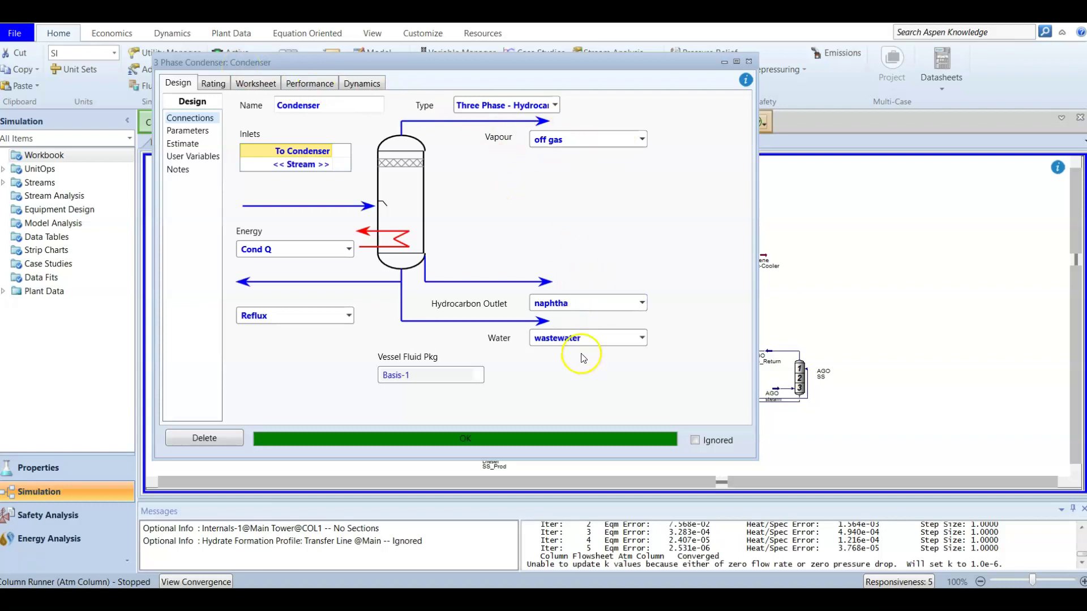
click(316, 84)
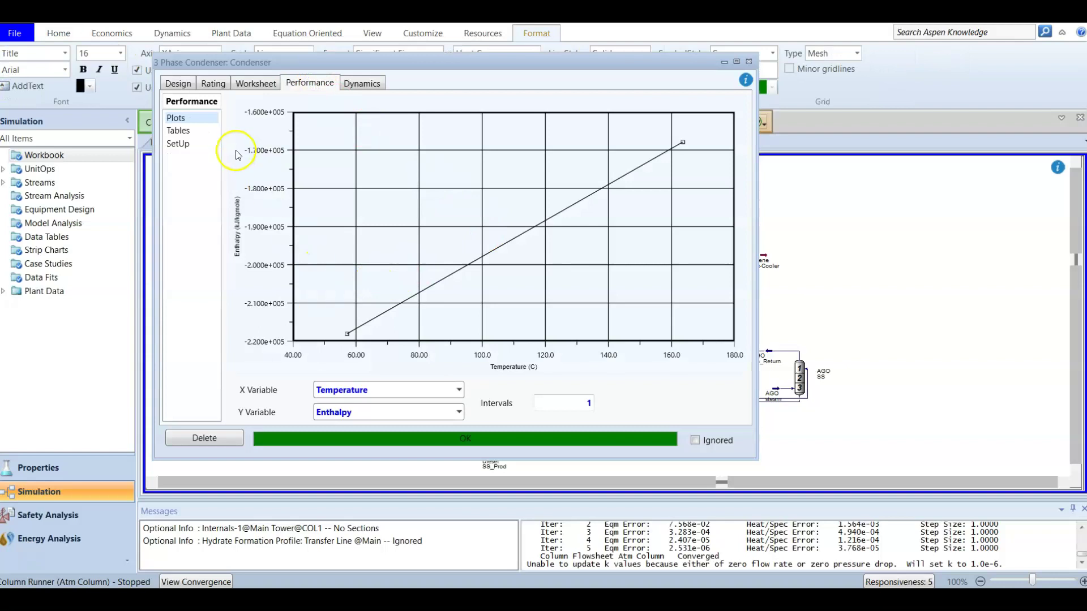
click(253, 84)
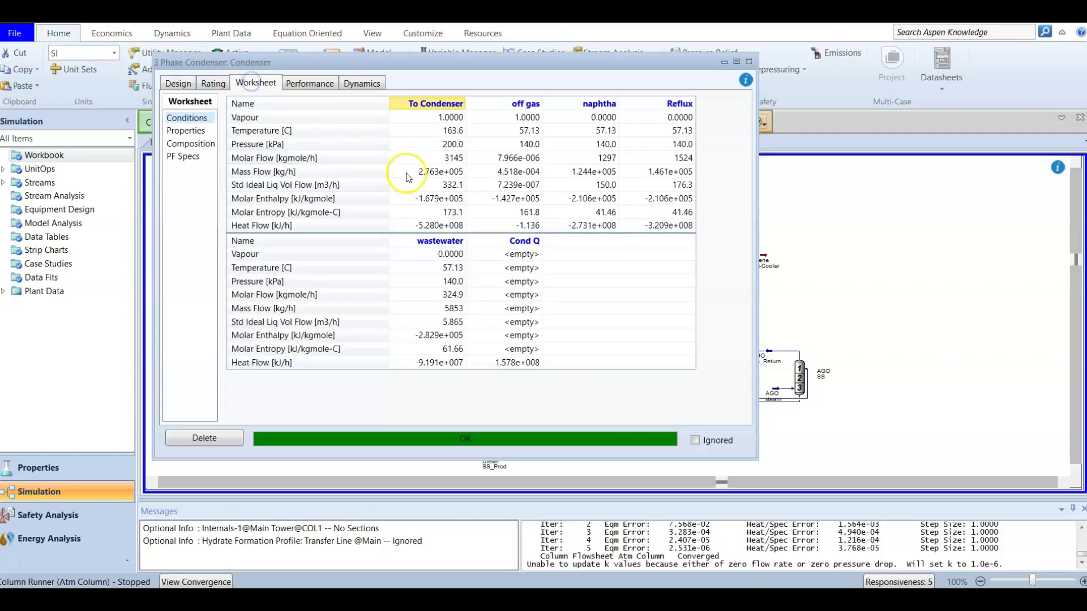
click(748, 61)
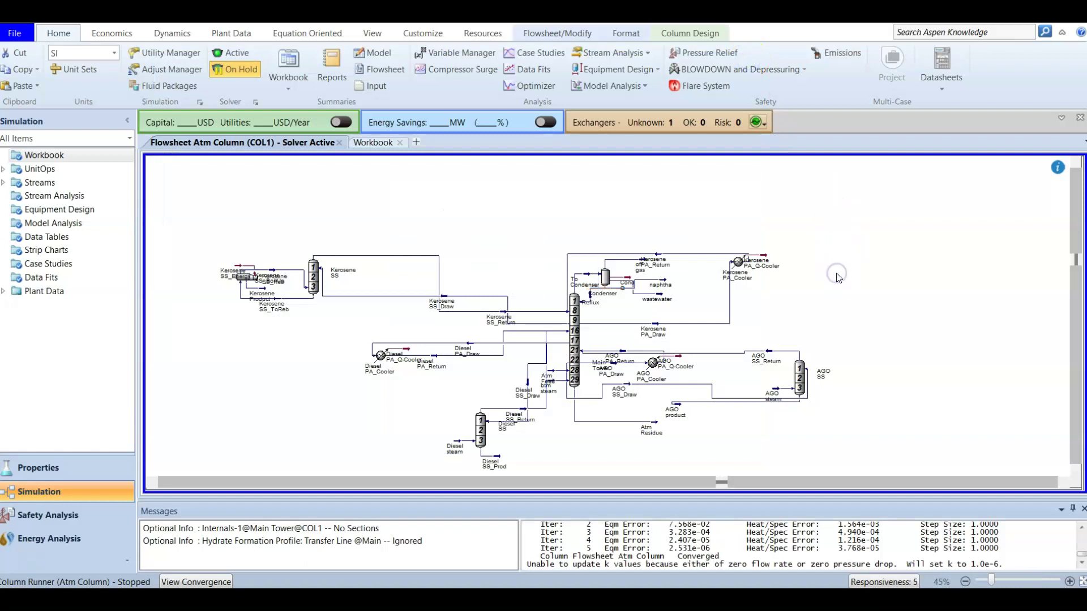